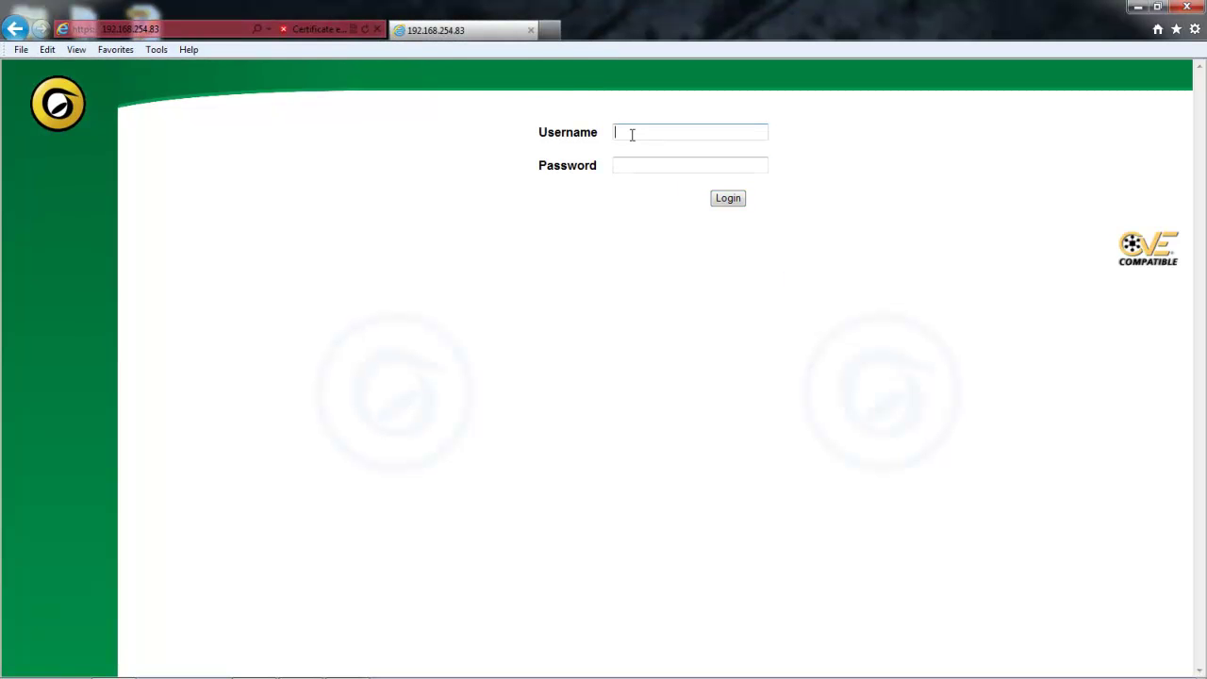
- Sign in with the saved credentials and open the Company Information setup
key(Down)
key(Return)
key(Return)
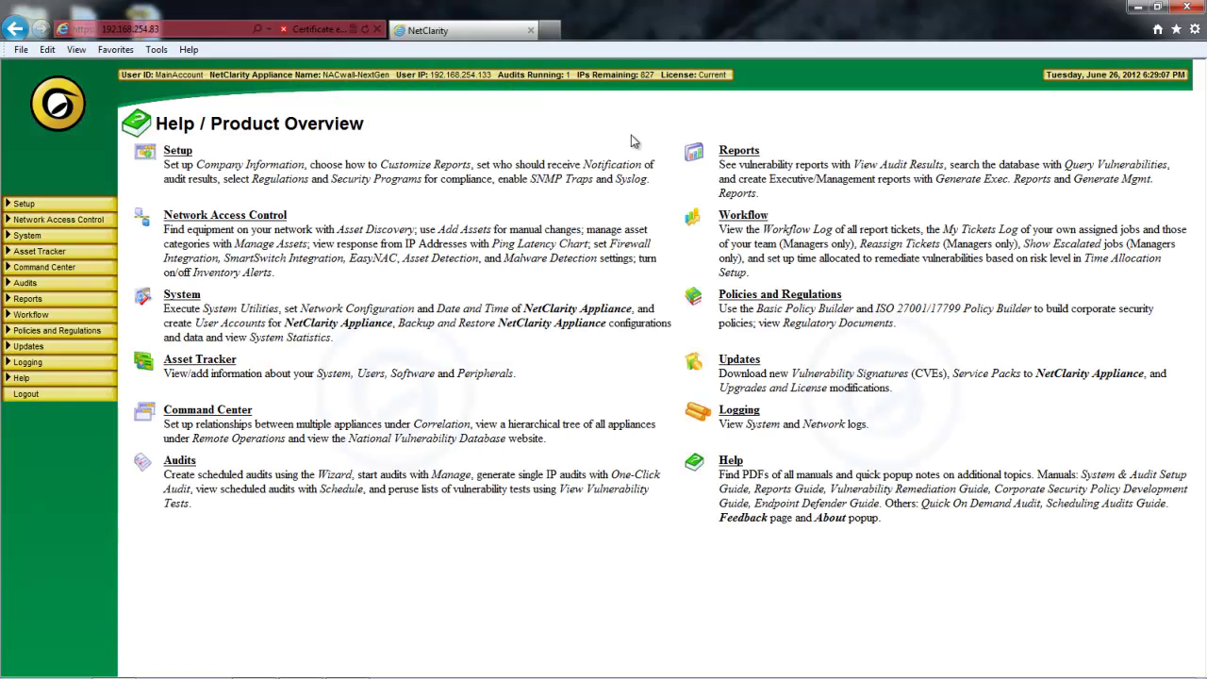
mouse_move(90, 205)
click(142, 202)
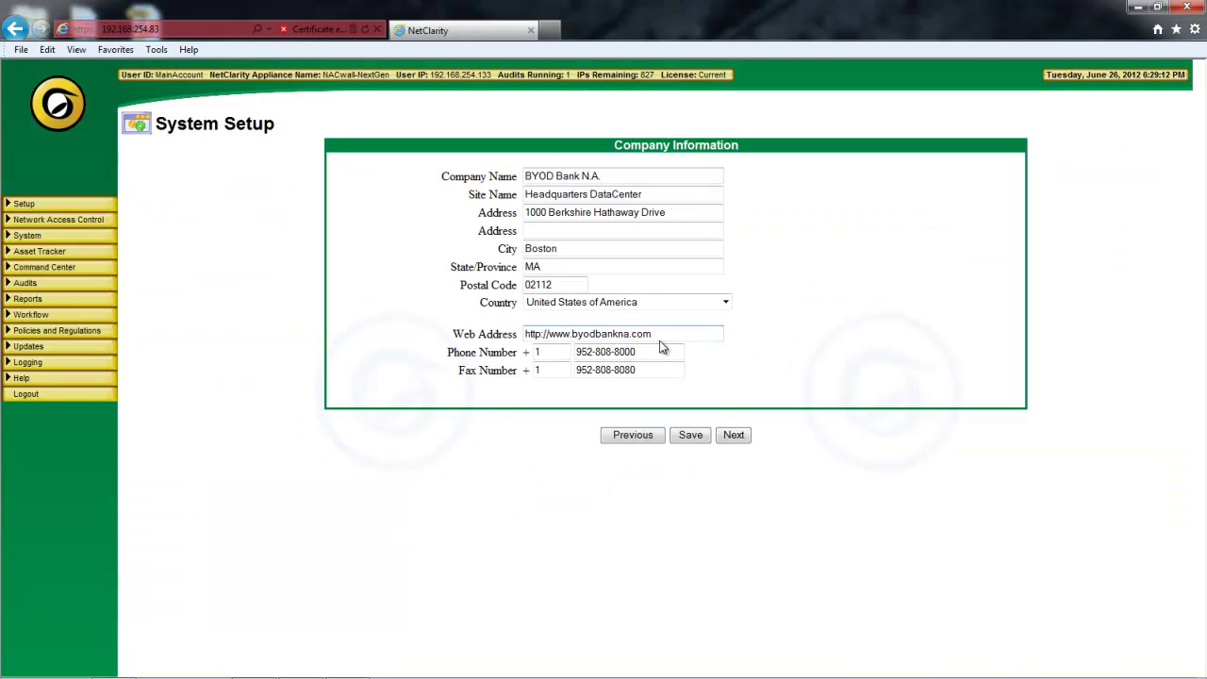
- Page through setup, enable the GLBA regulation, and save with syslog 192.168.254.220 port 514
click(718, 426)
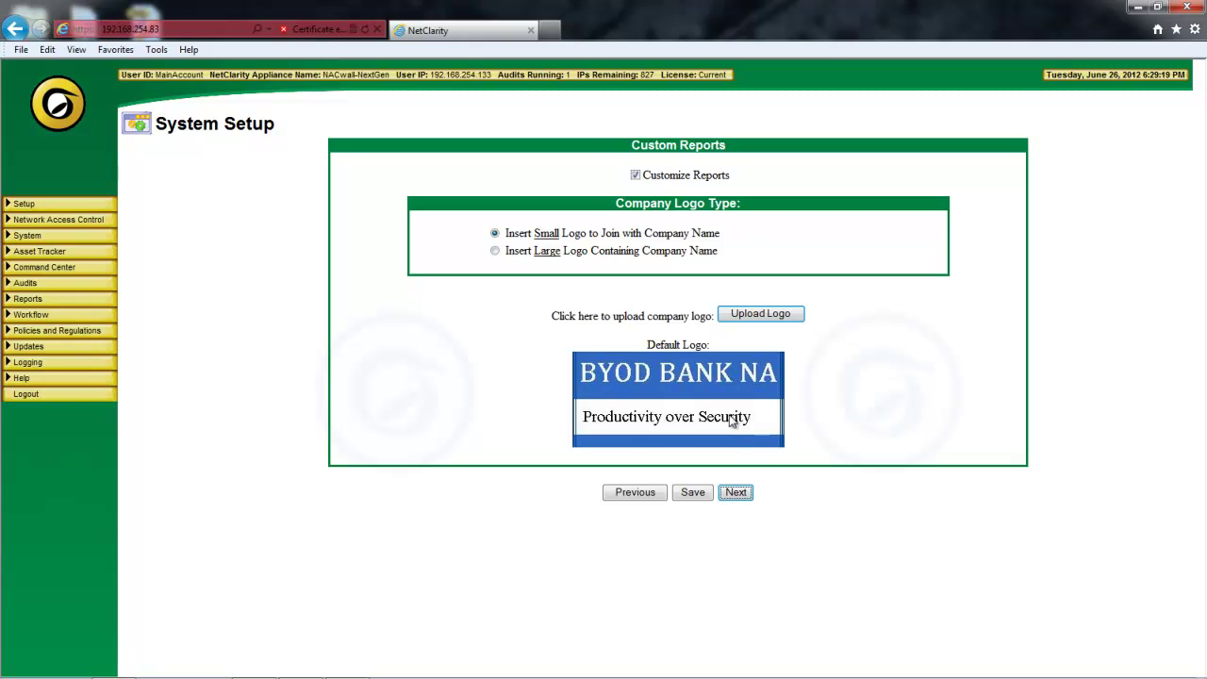
click(737, 492)
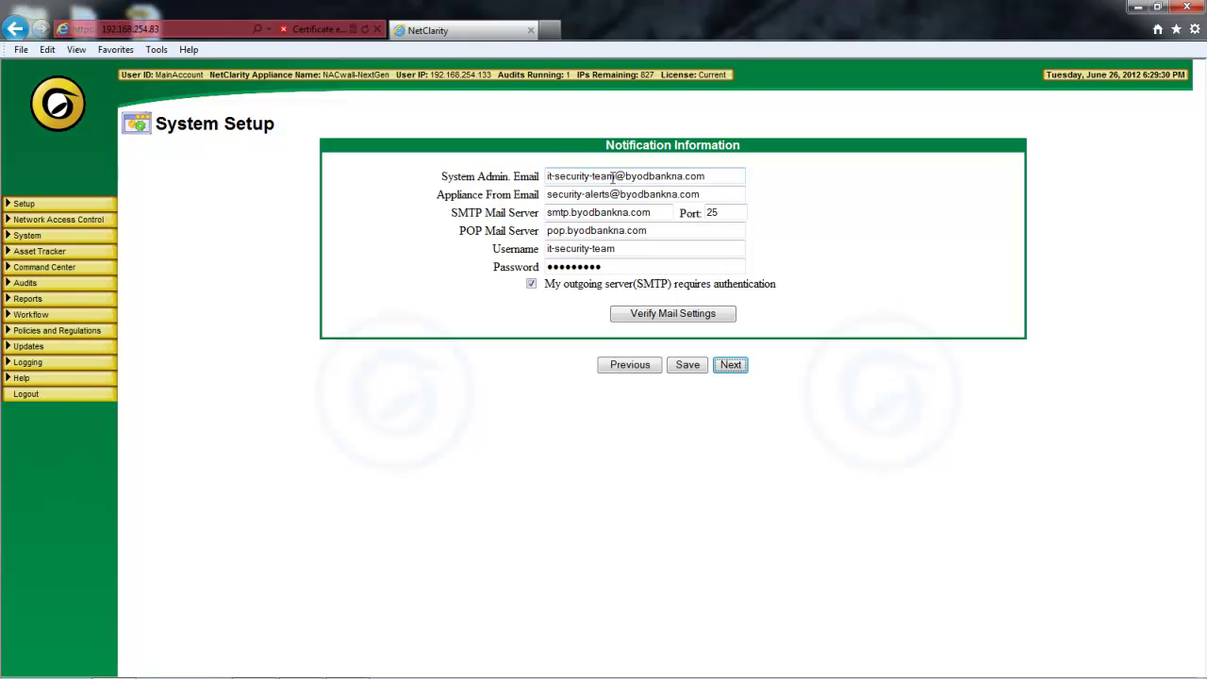
click(732, 366)
click(723, 204)
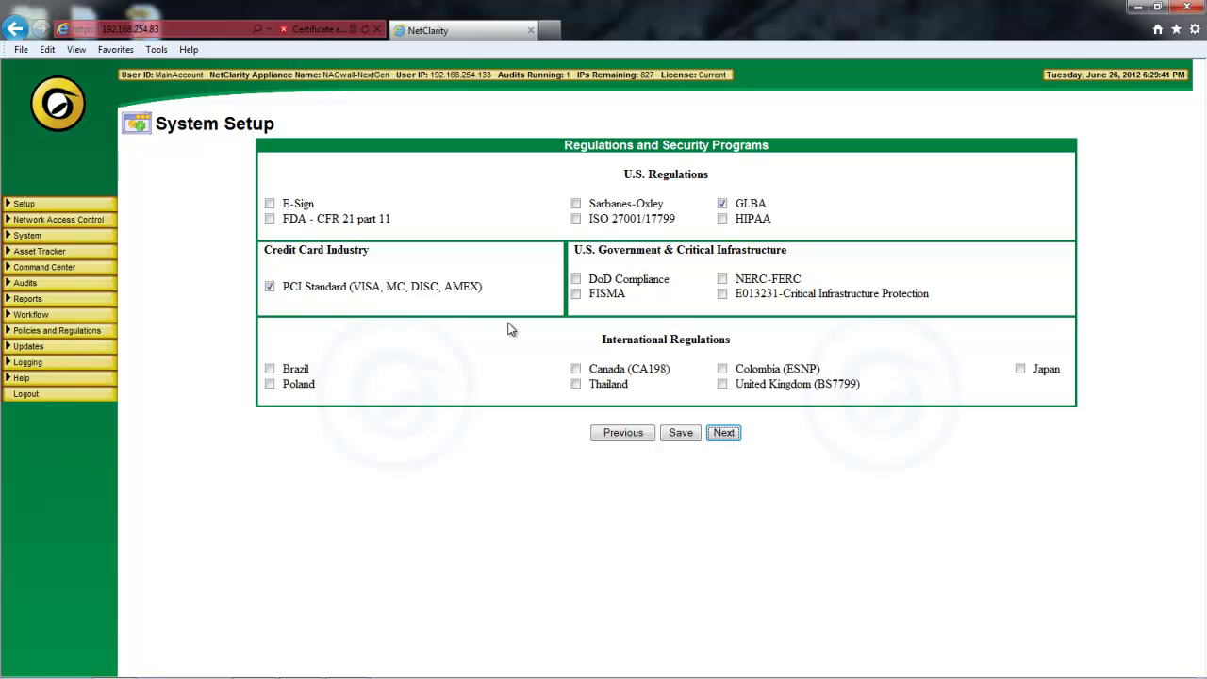
click(724, 433)
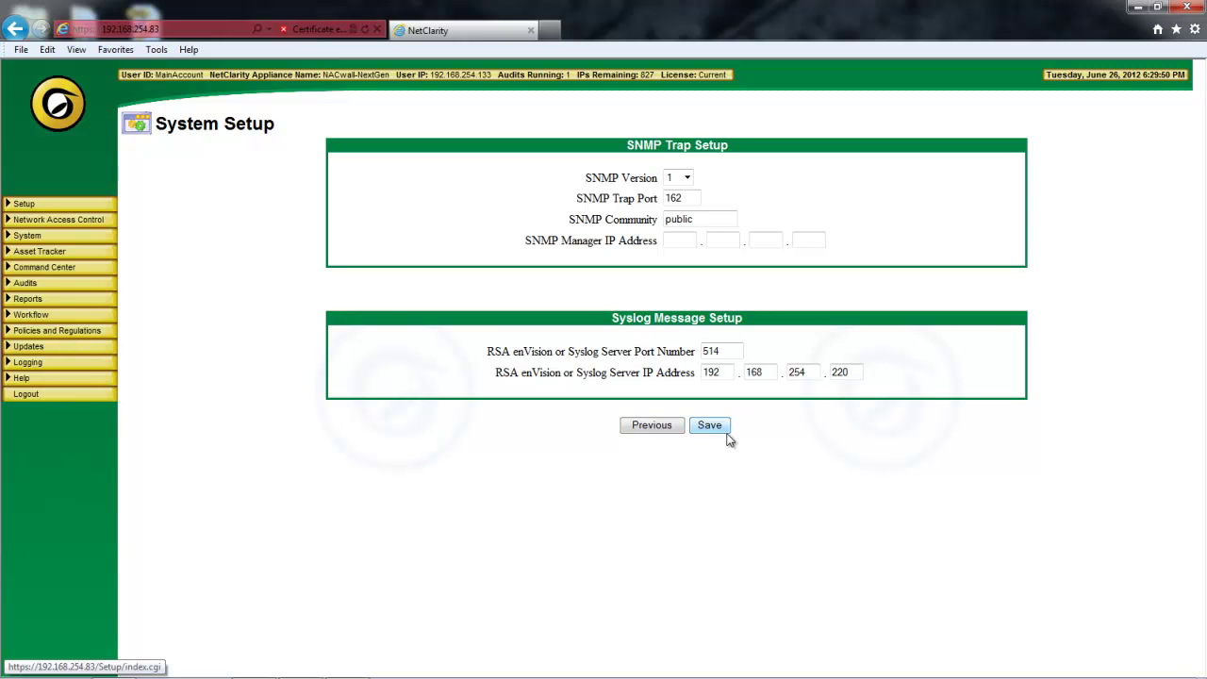
mouse_move(675, 331)
click(715, 431)
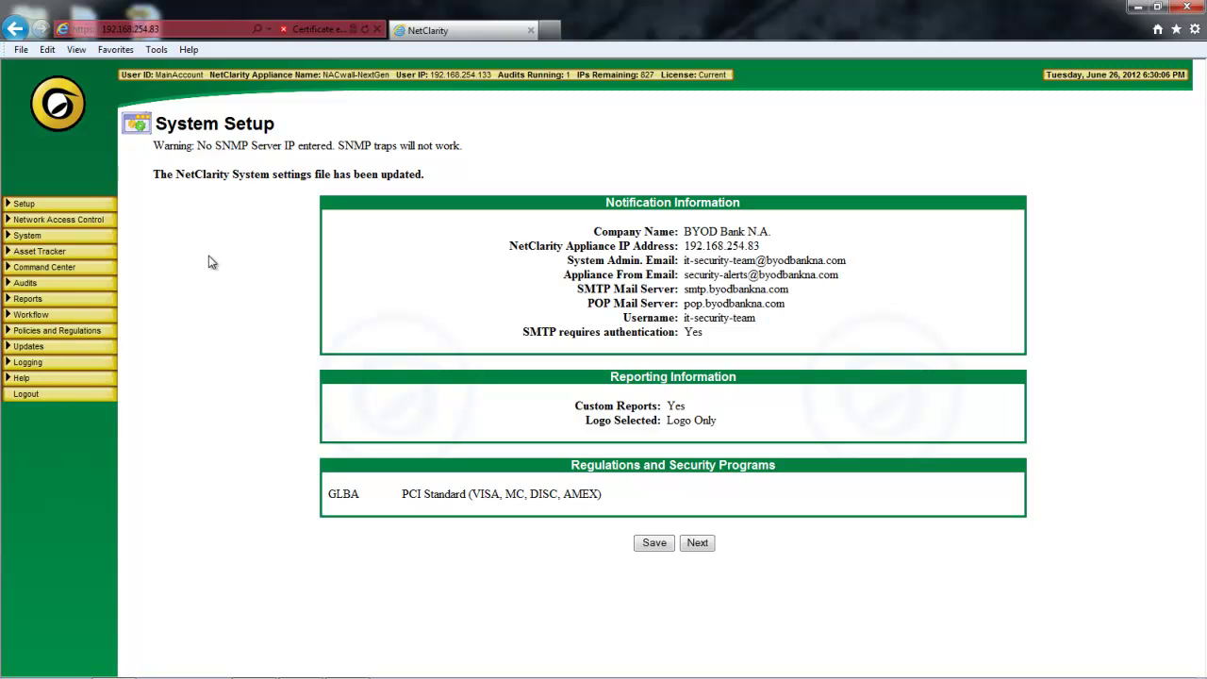
- Visit Asset Discovery, then list the 240 managed assets grouped by subnet
mouse_move(87, 220)
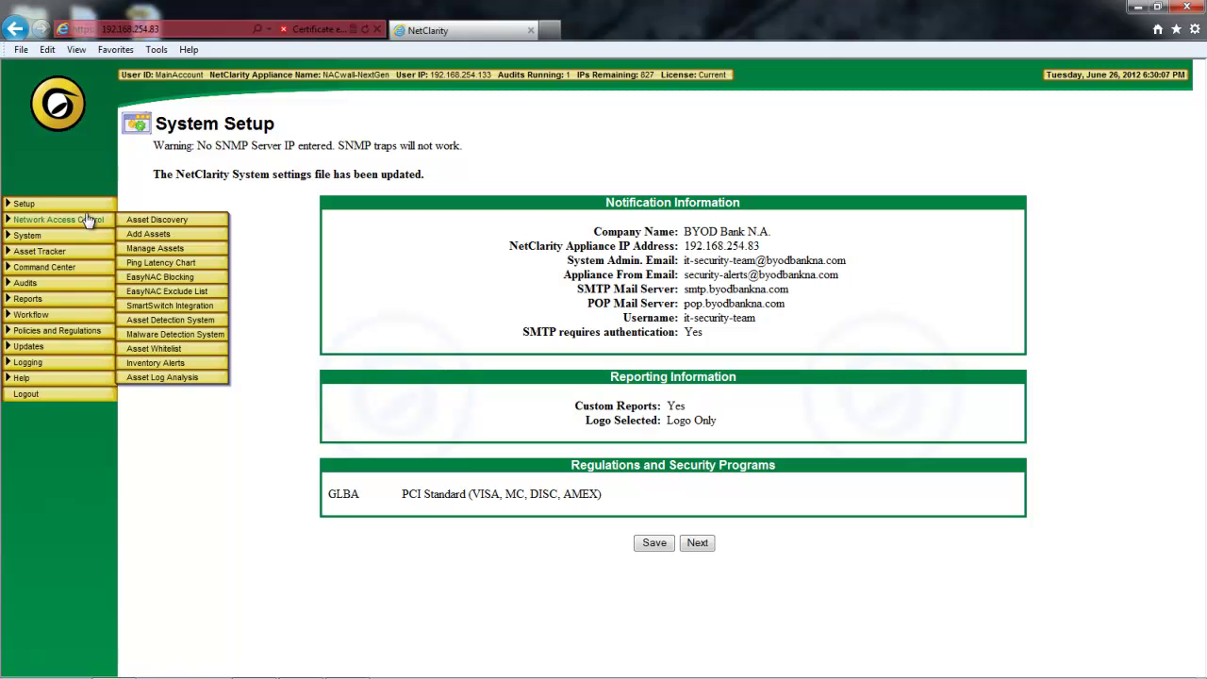
click(157, 222)
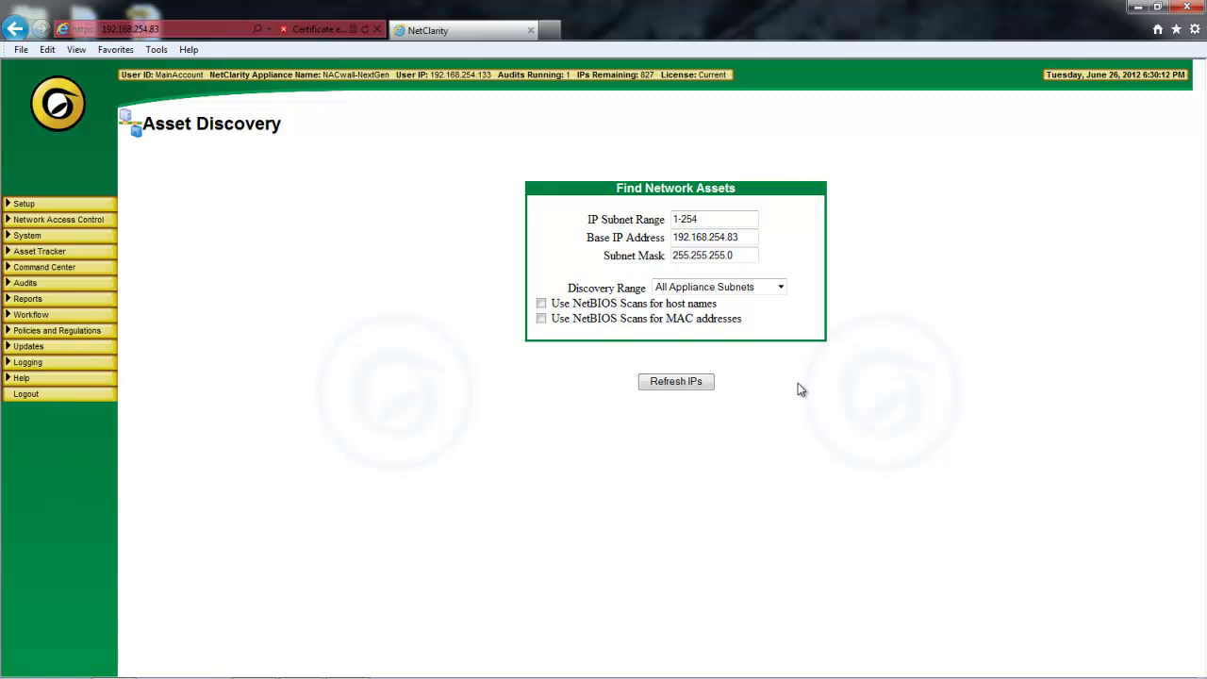
mouse_move(56, 220)
click(178, 386)
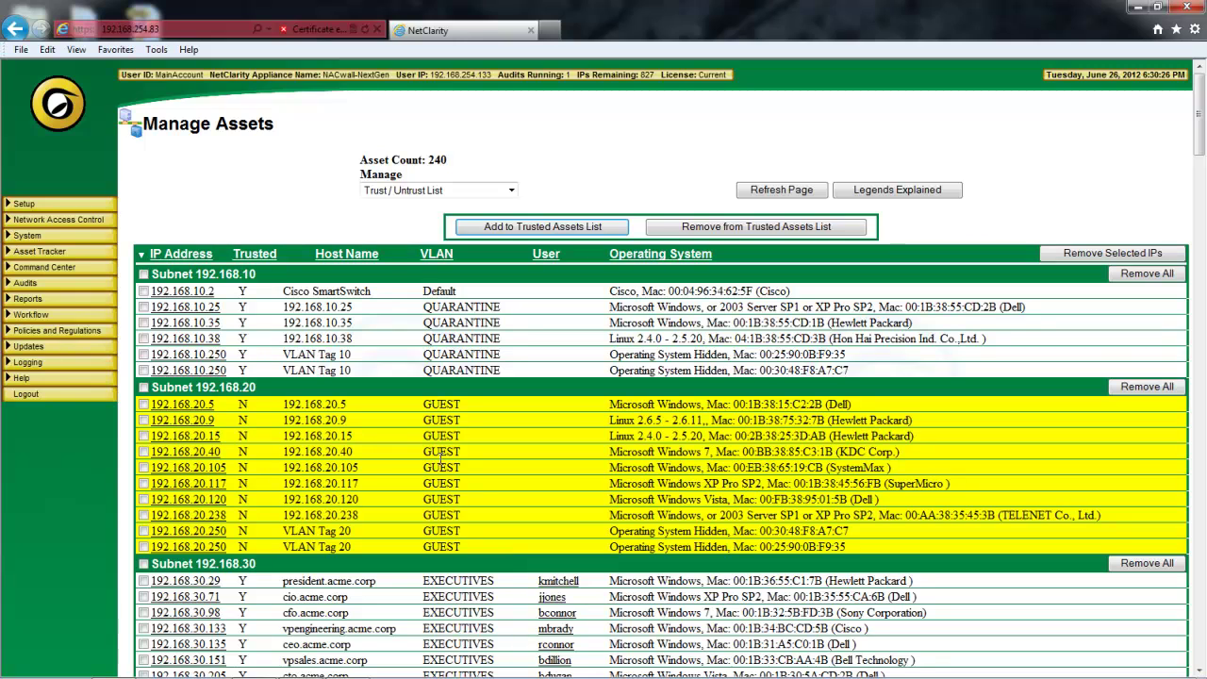
- Scroll down the asset list and back up to the top
scroll(440, 459, down, 4)
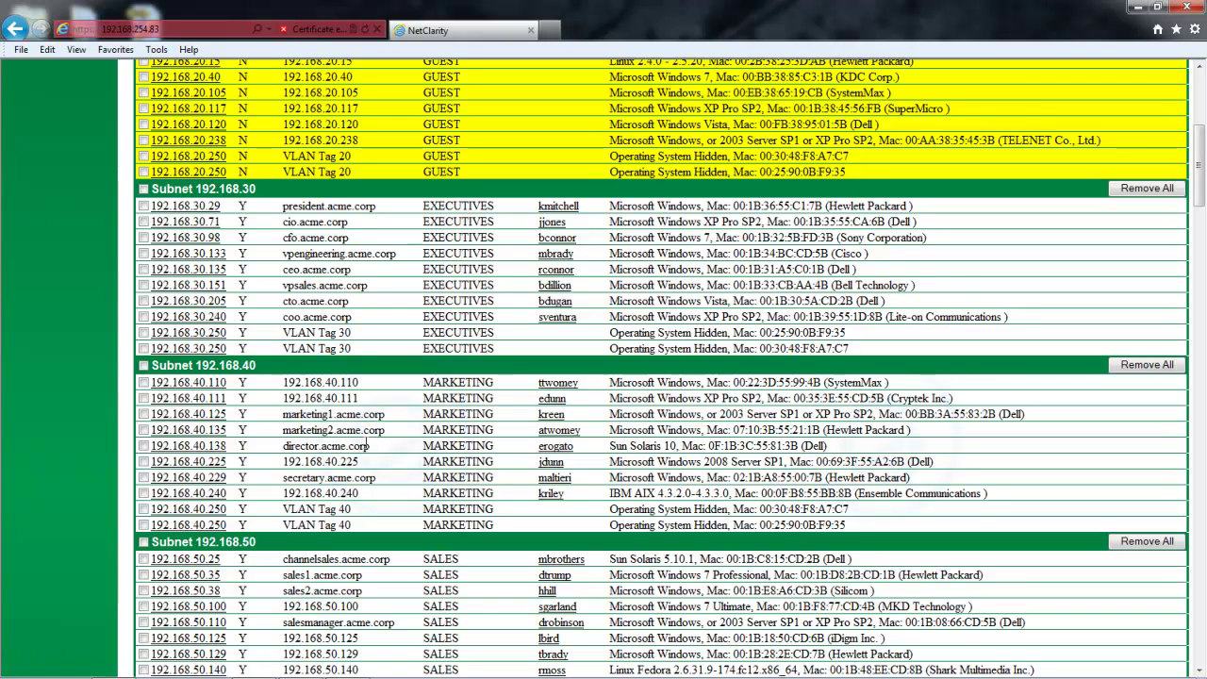
scroll(166, 422, up, 5)
mouse_move(59, 219)
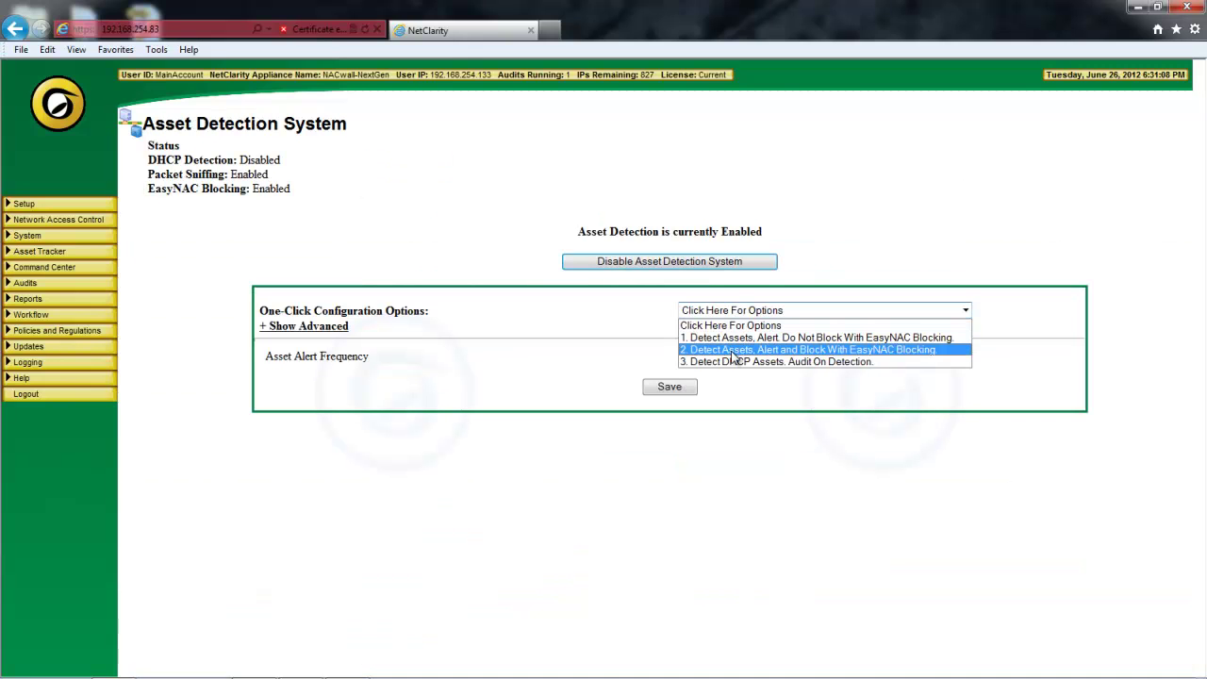
- Save asset detection as detect, alert and block with EasyNAC, then view Malware Detection System
click(789, 351)
key(Return)
click(679, 389)
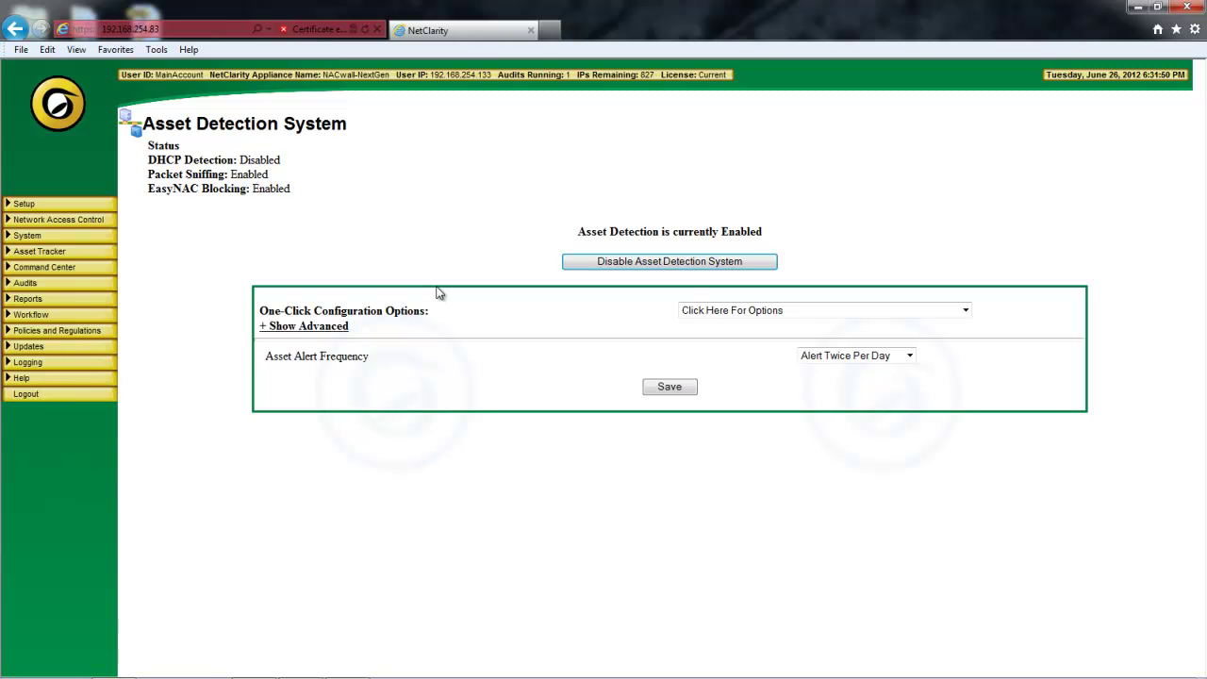
click(169, 335)
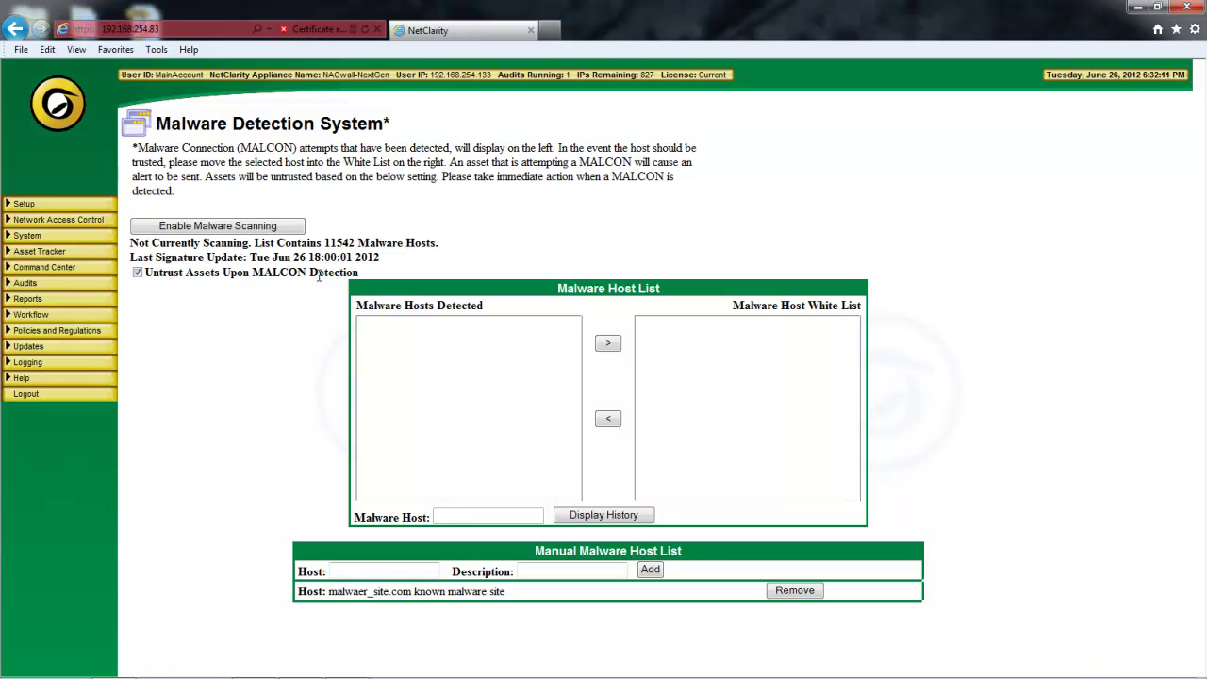
- Go to the audit reports list under Audits/Reports
mouse_move(98, 288)
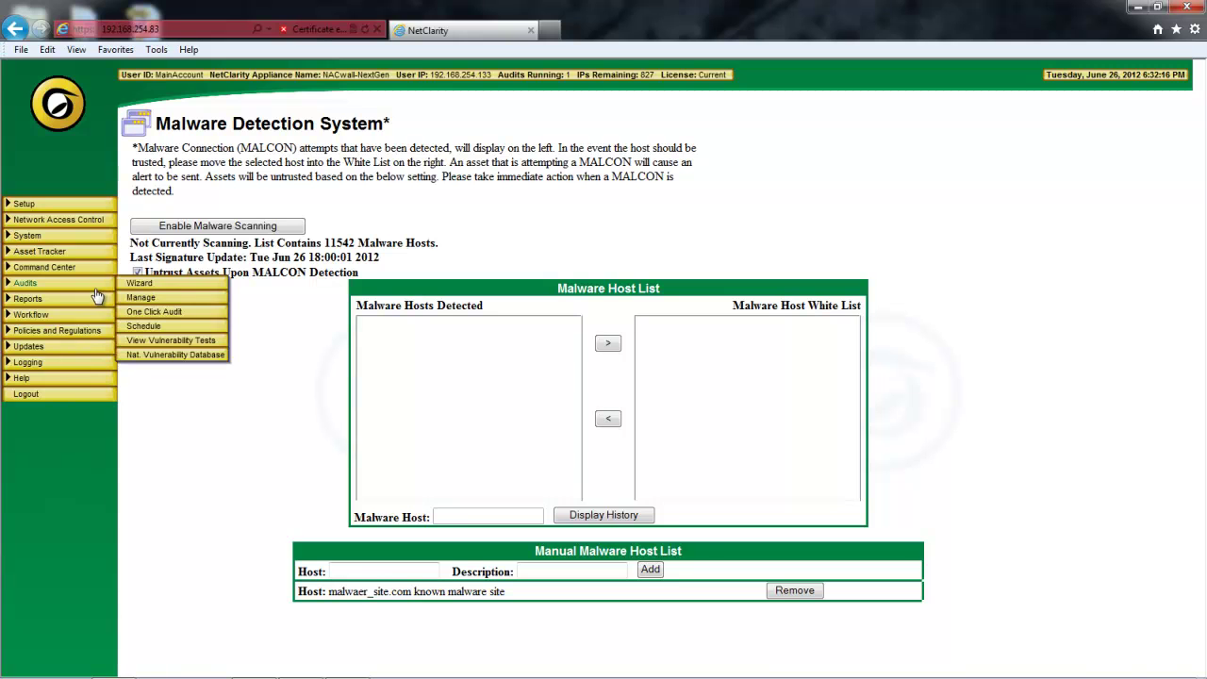
click(148, 287)
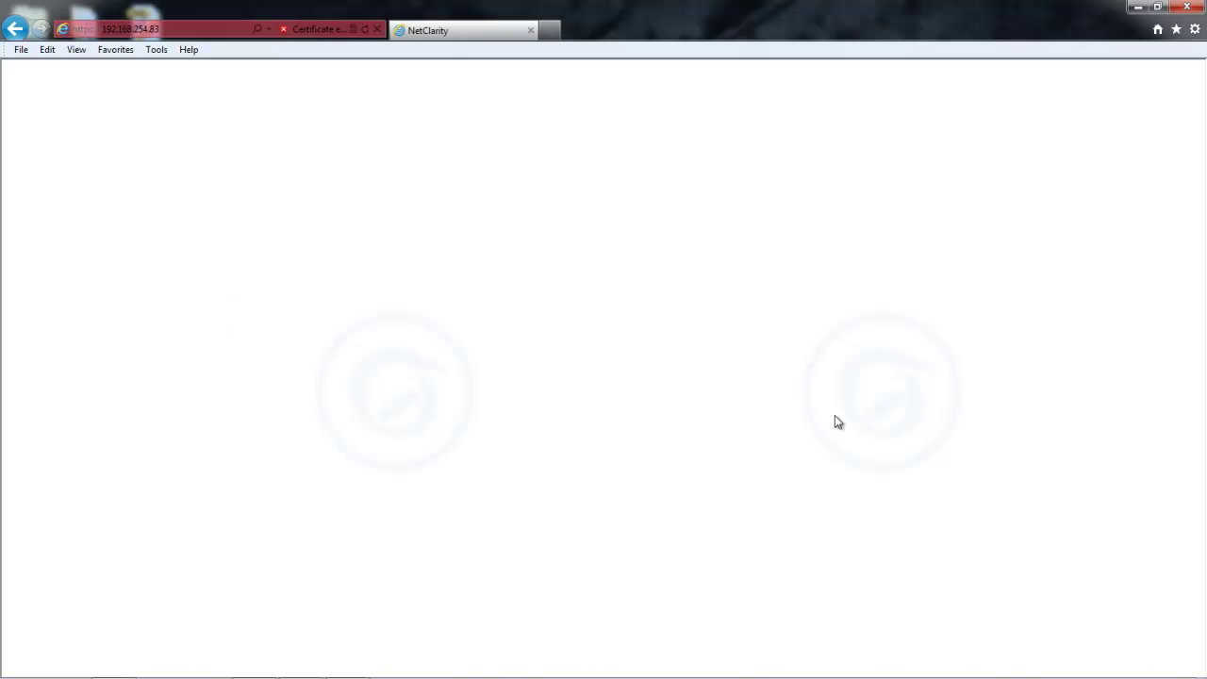
- Read through the complete Sample_Differential report PDF, then return to the audit report list
scroll(1085, 472, down, 20)
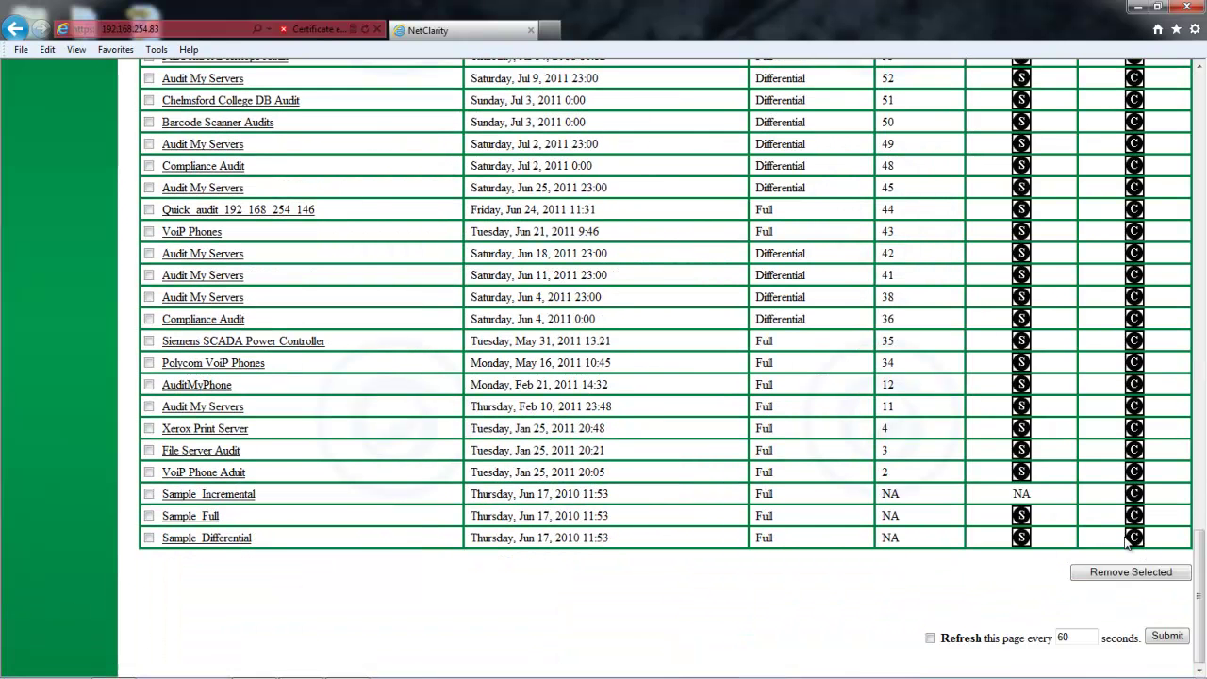
click(1132, 537)
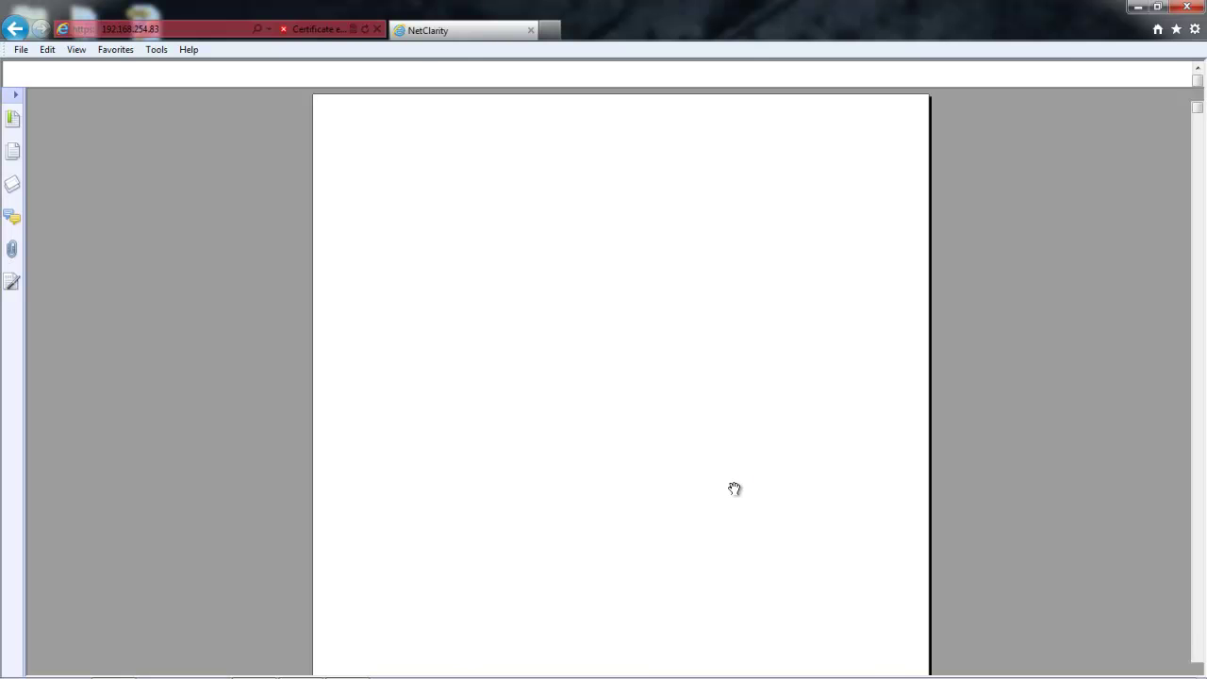
scroll(734, 488, down, 10)
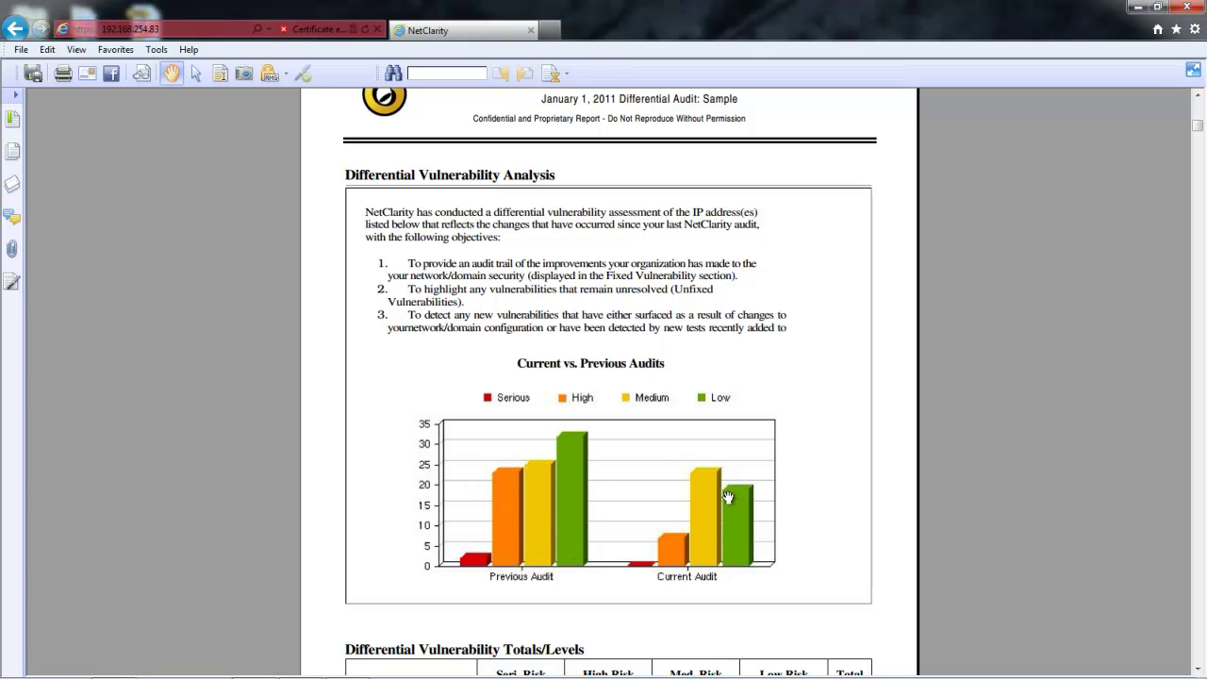
scroll(701, 515, down, 3)
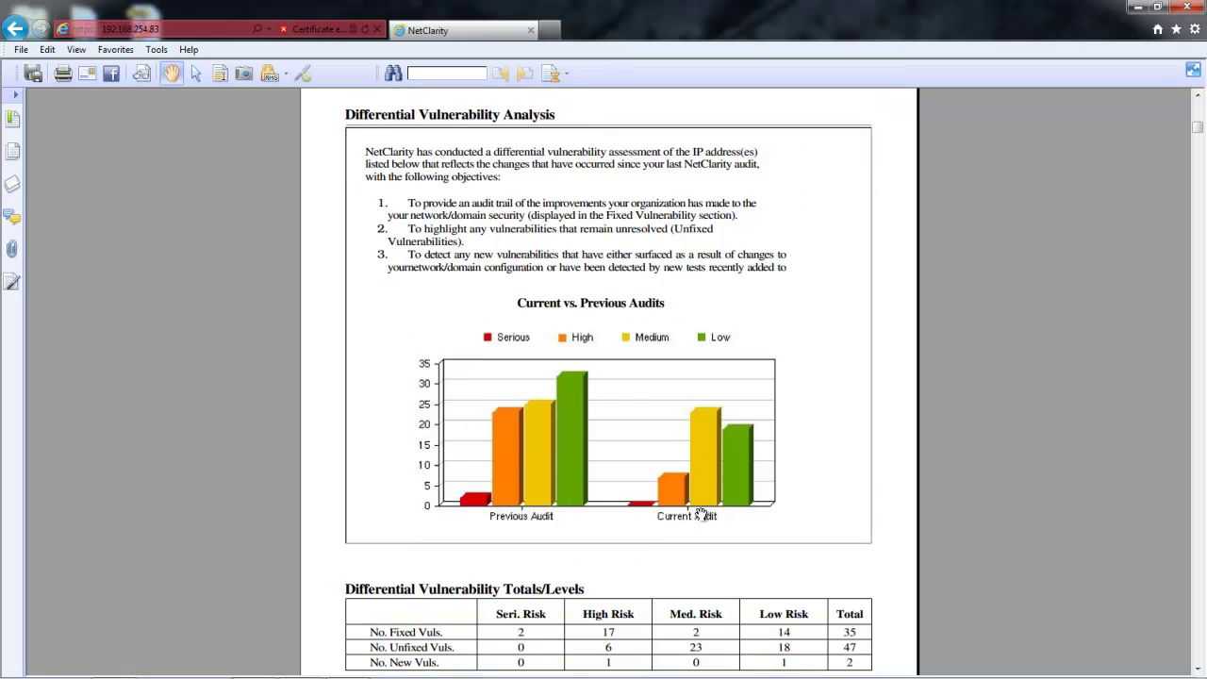
scroll(701, 514, down, 3)
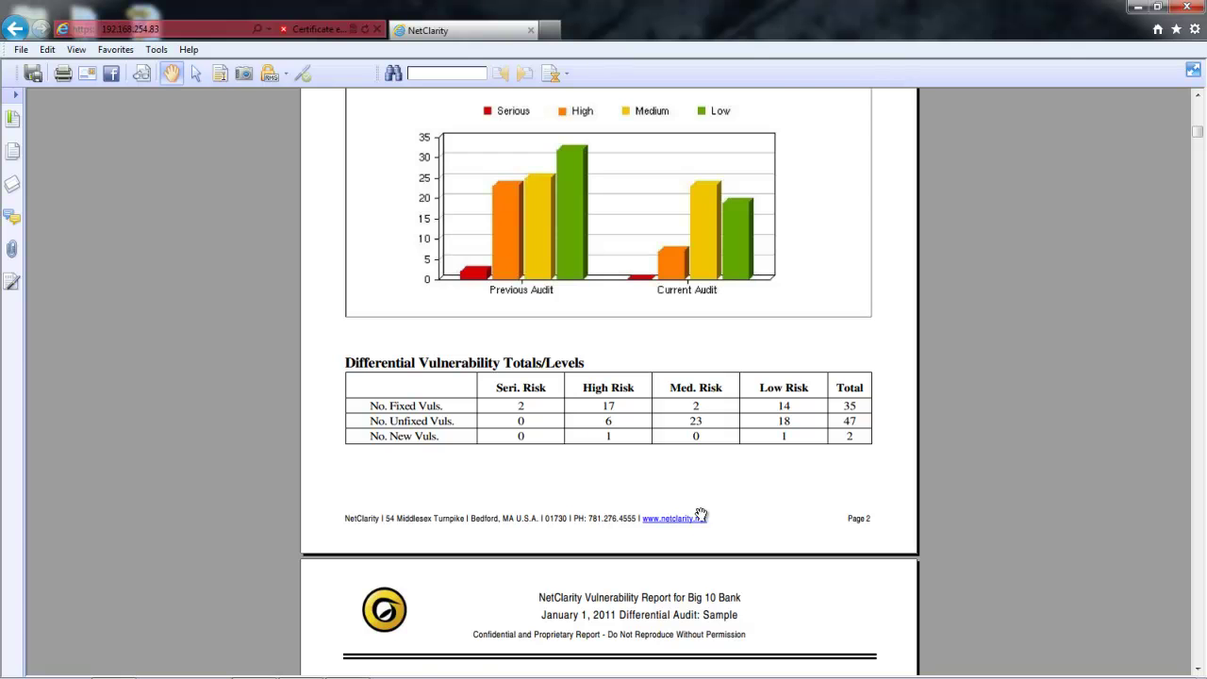
scroll(701, 514, down, 20)
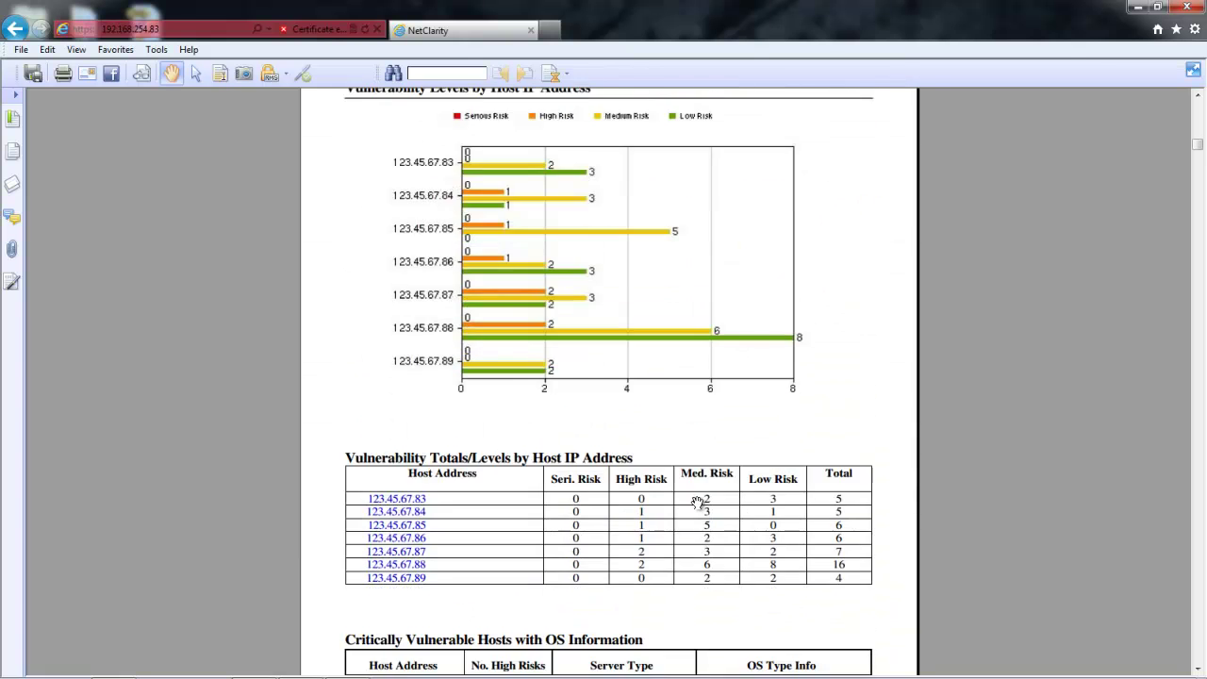
scroll(697, 501, down, 18)
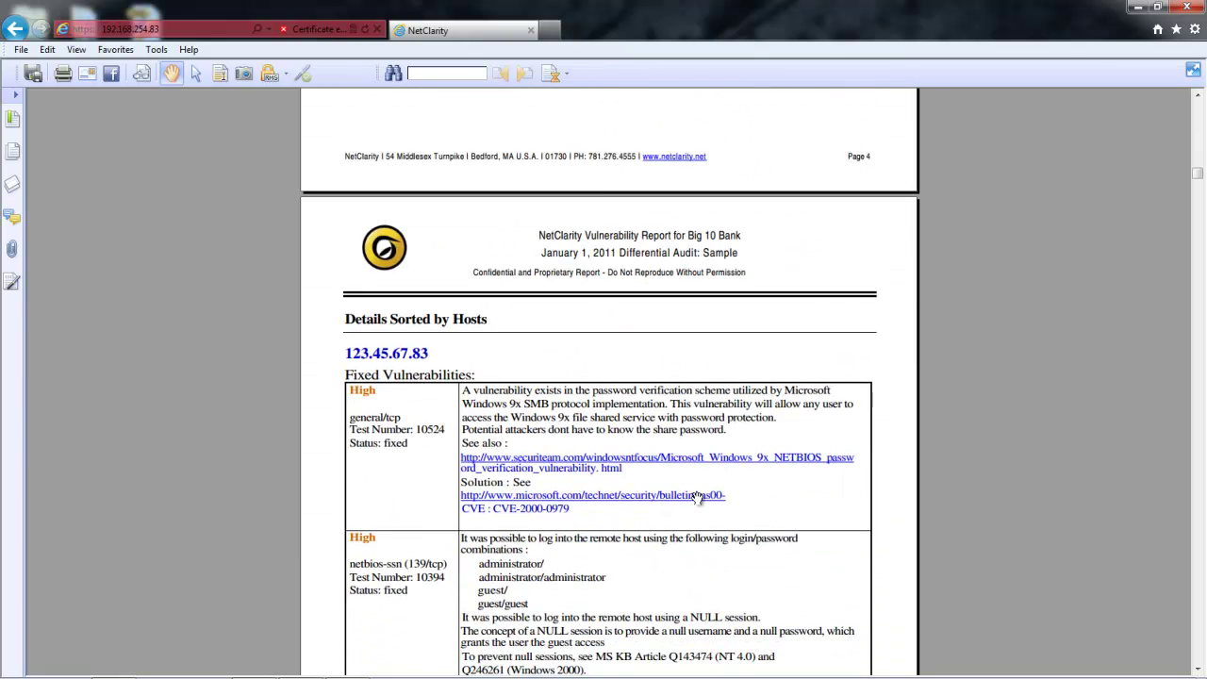
scroll(697, 499, down, 2)
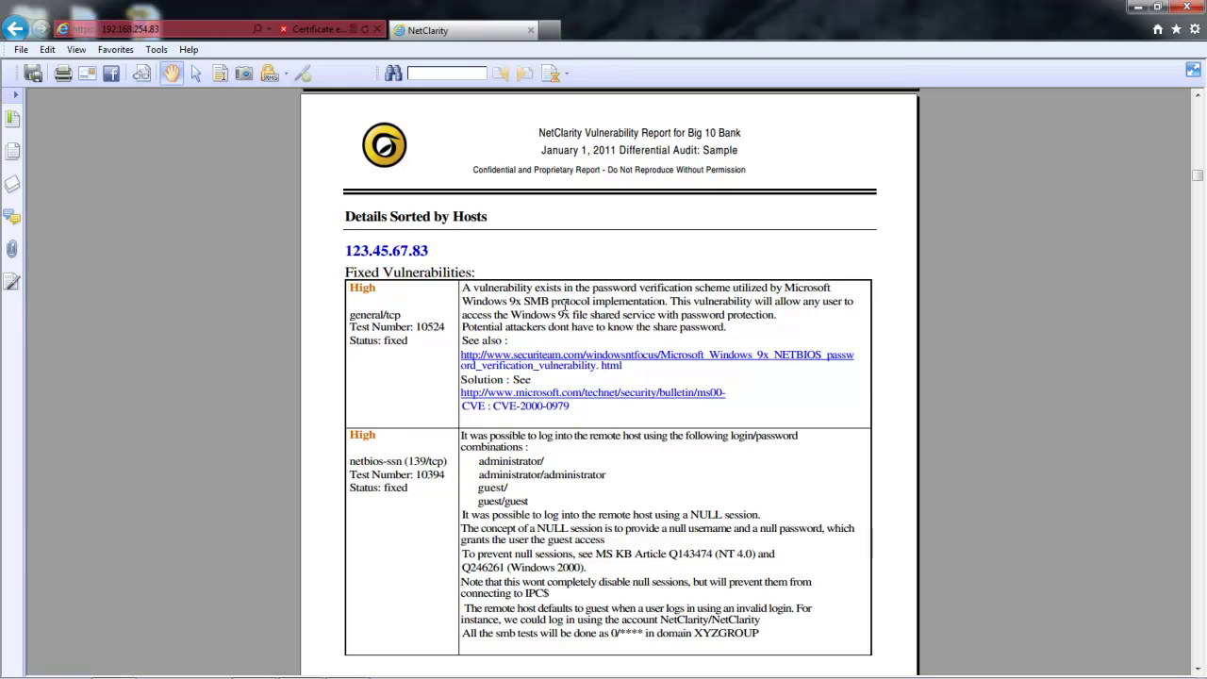
key(alt+Left)
scroll(444, 301, up, 20)
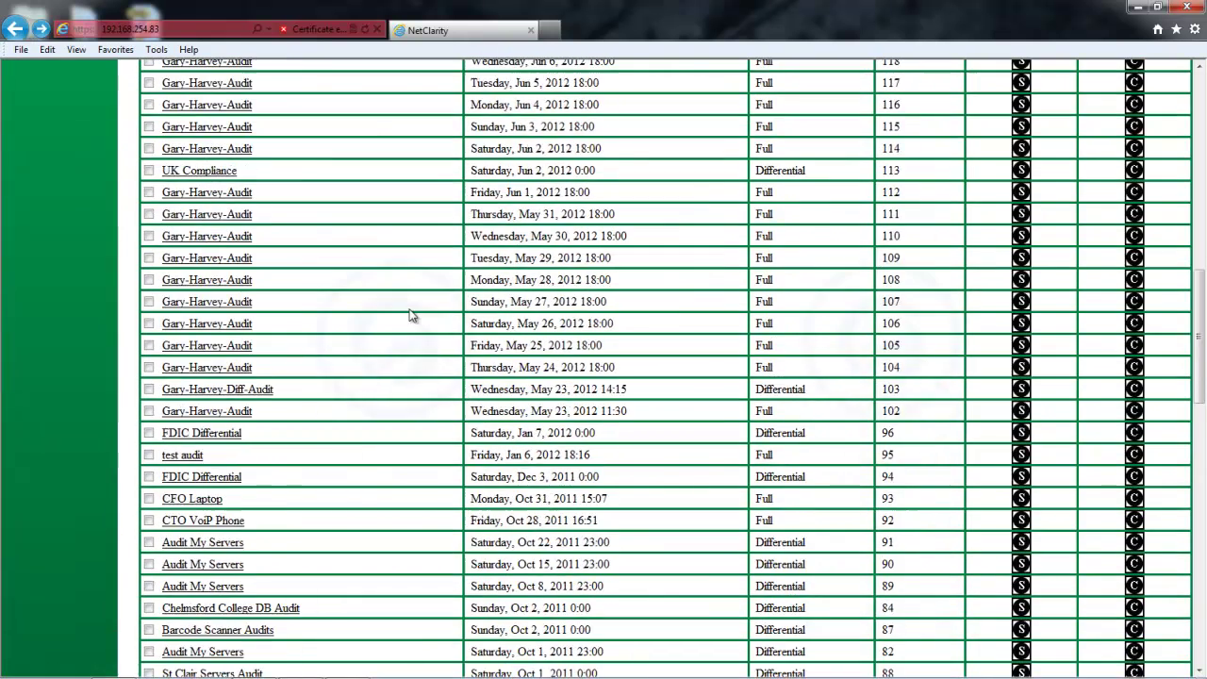
- Return to Manage Assets showing the 240-asset trust/untrust list
mouse_move(99, 231)
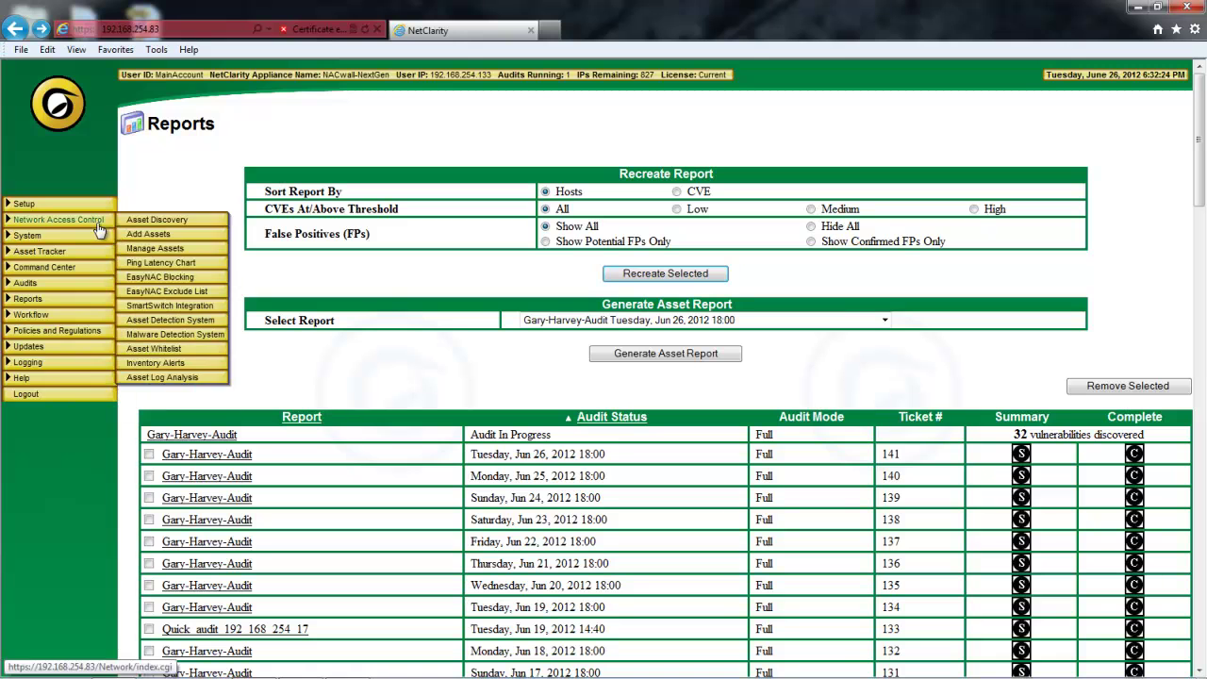
click(146, 249)
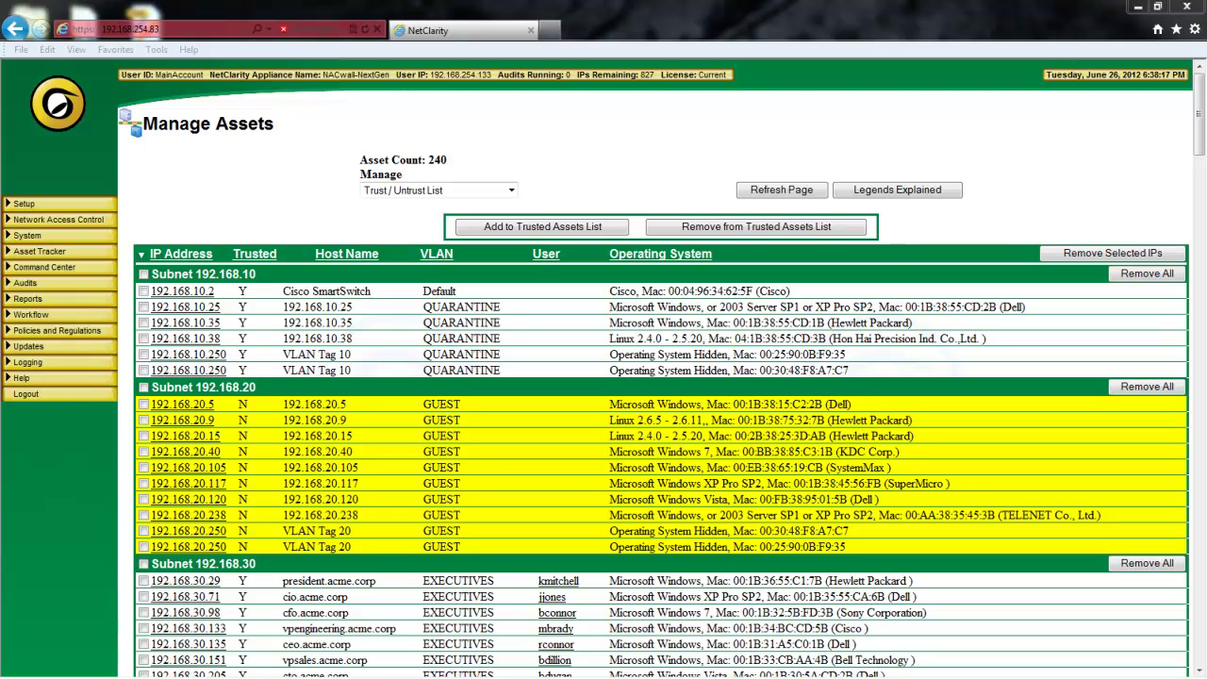
- Display the BYOD Bank N.A. Acceptable Use policy, revision X1, in the Basic Policy Builder
mouse_move(109, 337)
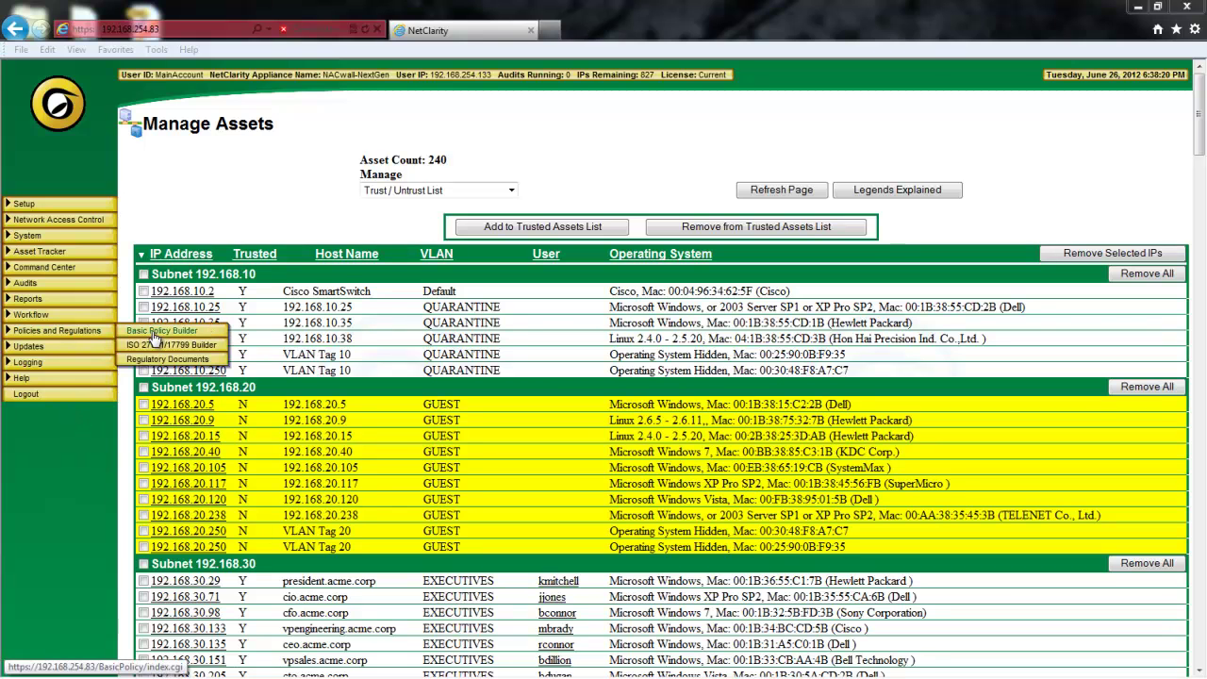
click(156, 331)
click(700, 152)
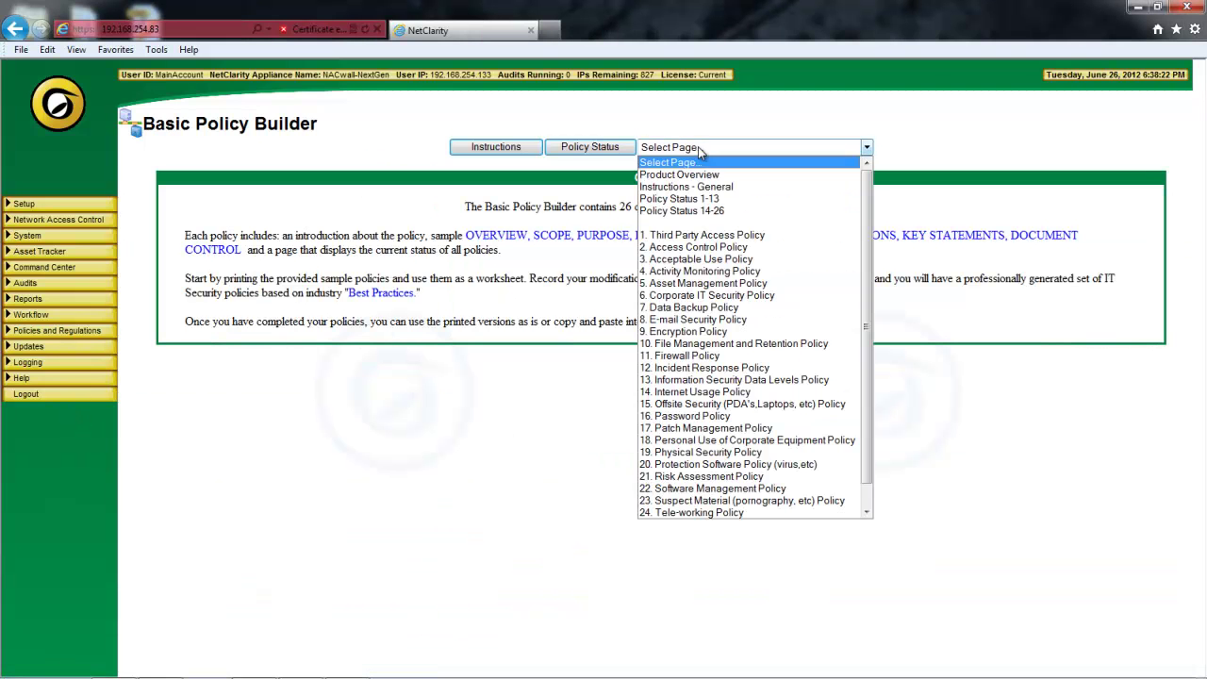
click(670, 247)
click(627, 170)
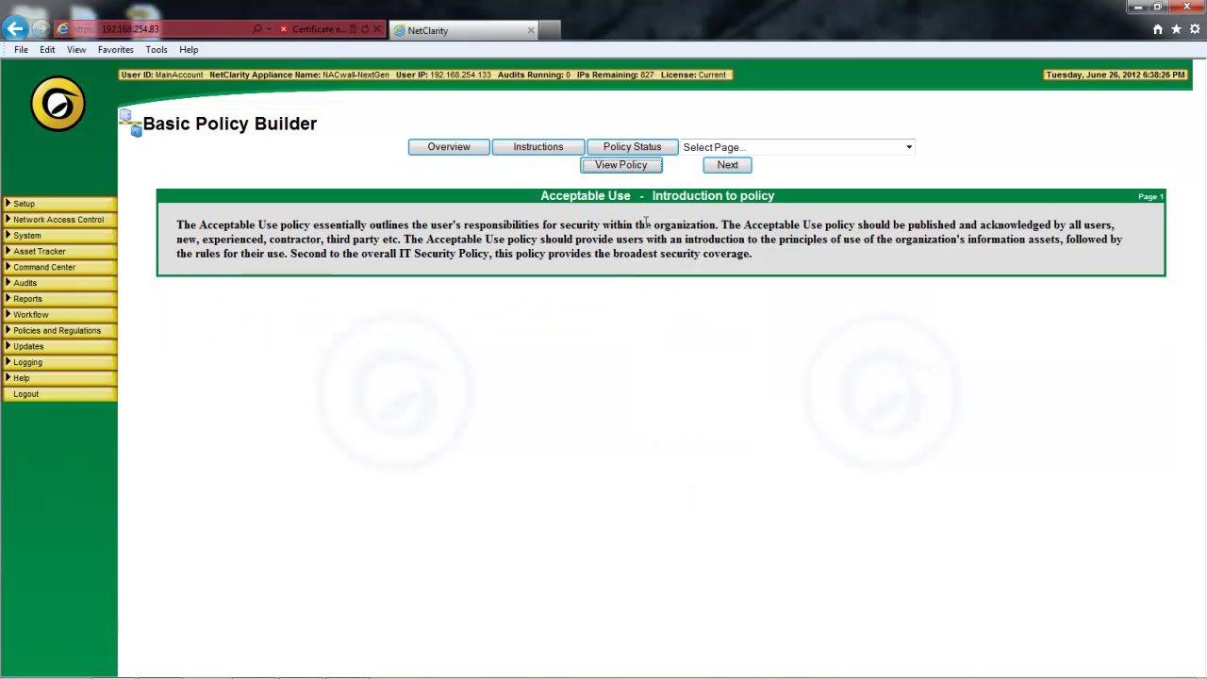
scroll(658, 348, down, 3)
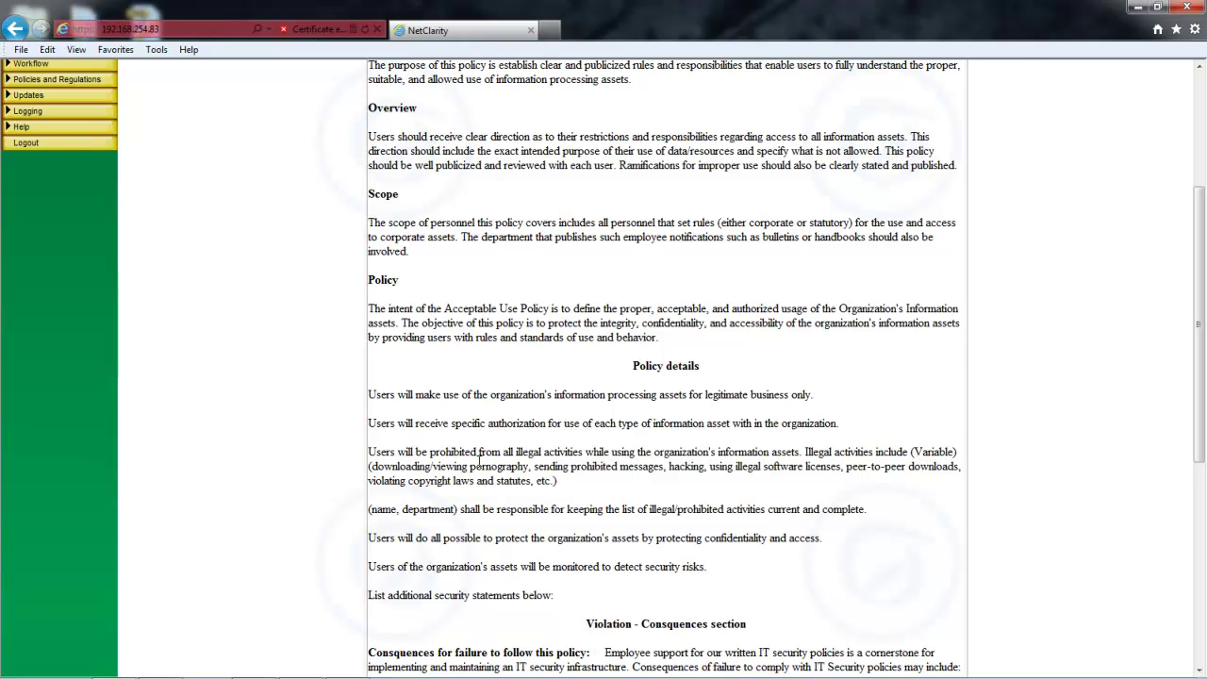
scroll(479, 459, up, 3)
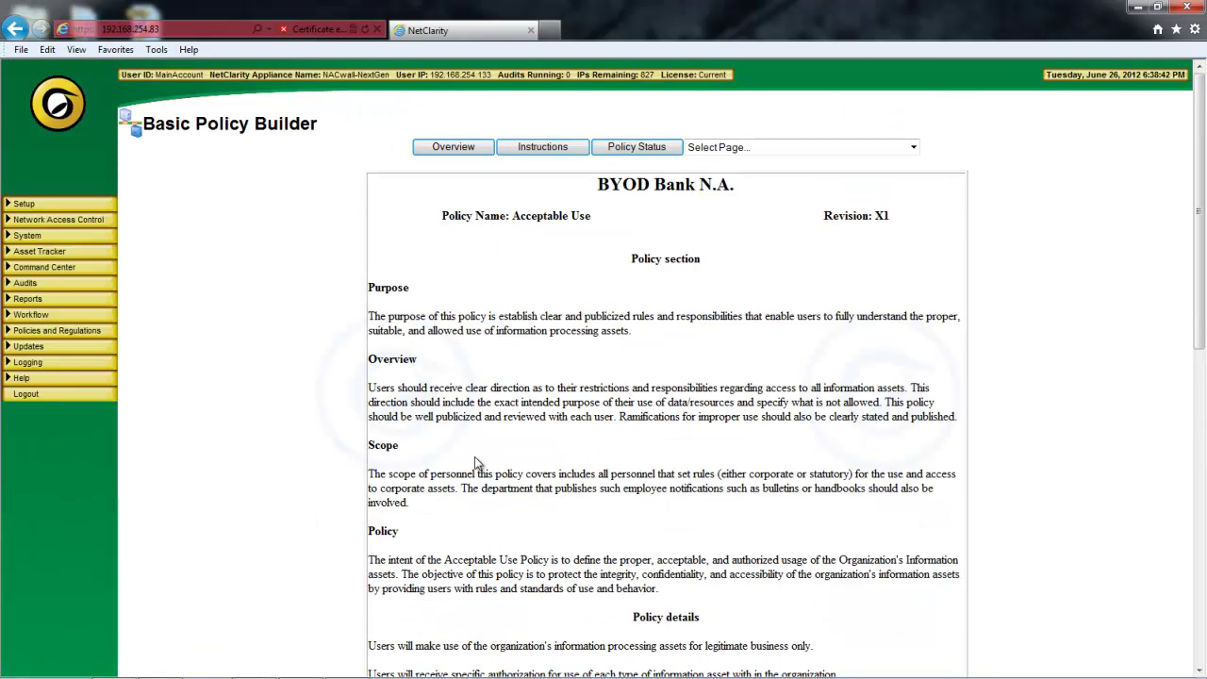
mouse_move(104, 220)
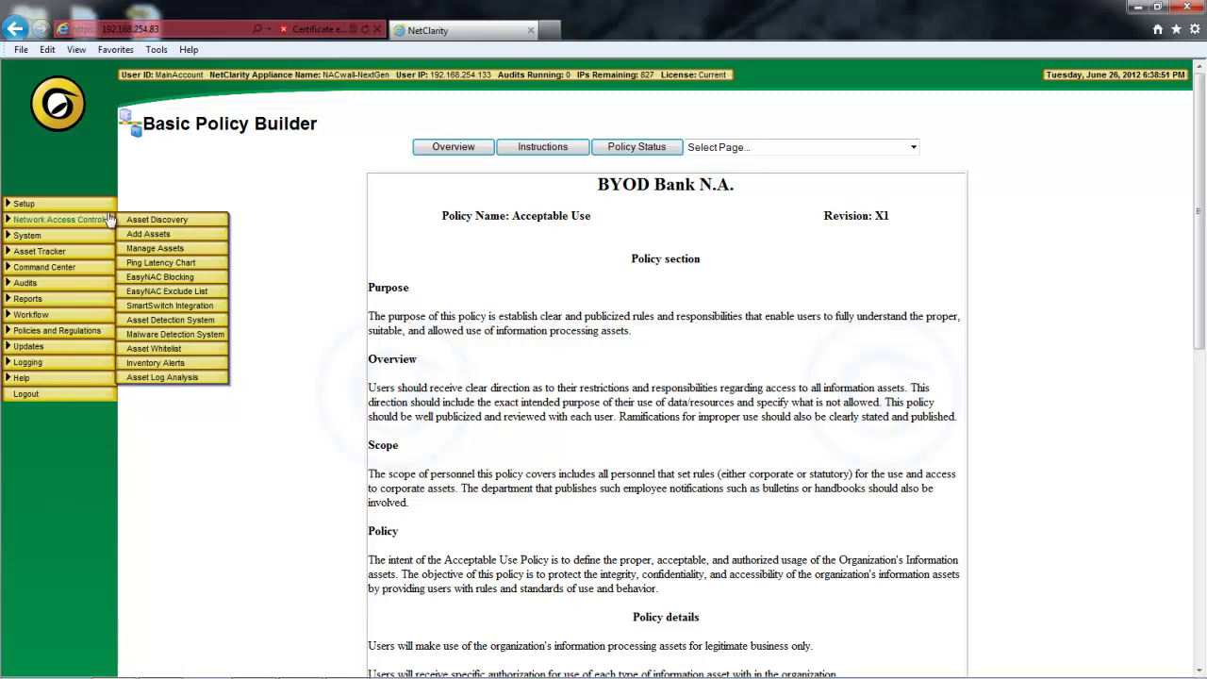
- In Manage Assets, scroll to the 192.168.254 subnet and highlight host Mr Misbehavor
click(168, 251)
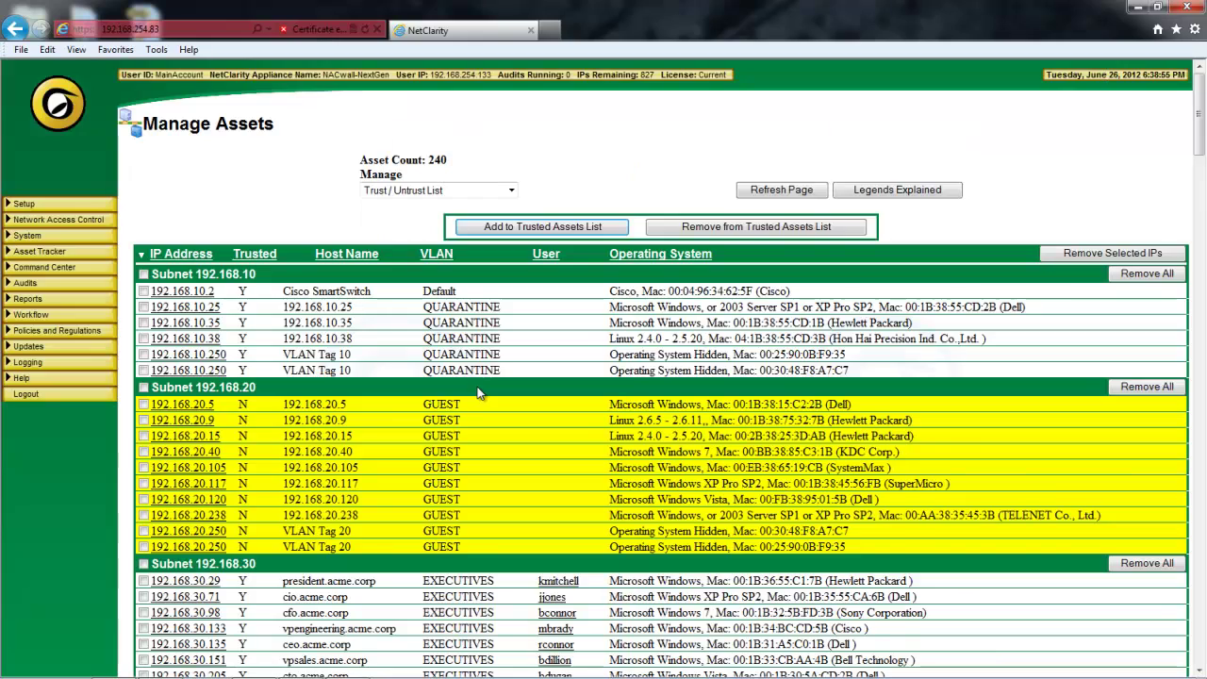
scroll(407, 396, down, 20)
scroll(406, 392, down, 4)
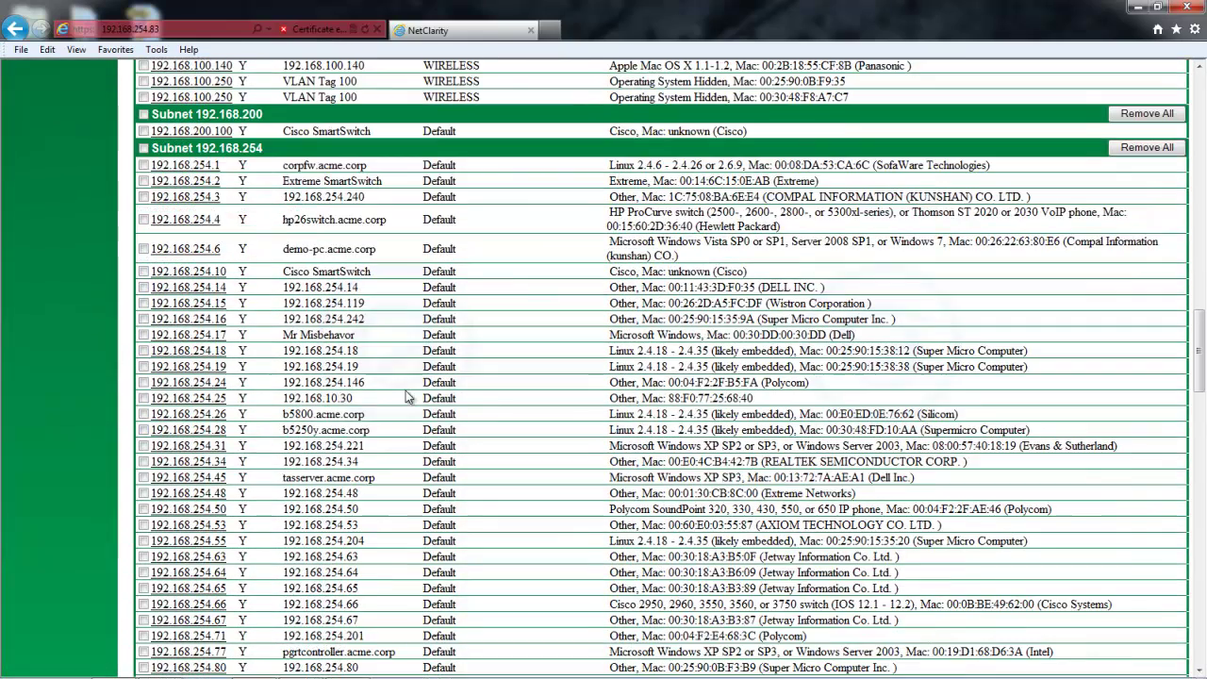
drag(383, 339, 265, 316)
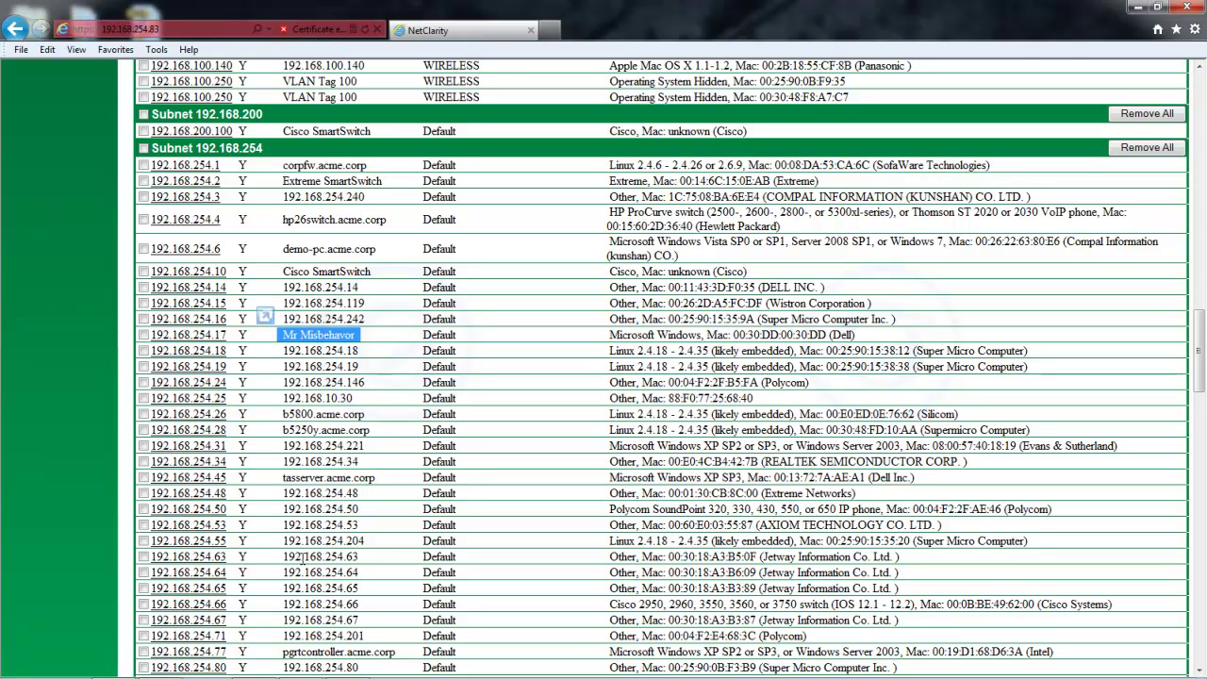
click(319, 415)
- Run a continuous ping -t 192.168.254.17 in Command Prompt, then select that asset's row
mouse_move(29, 671)
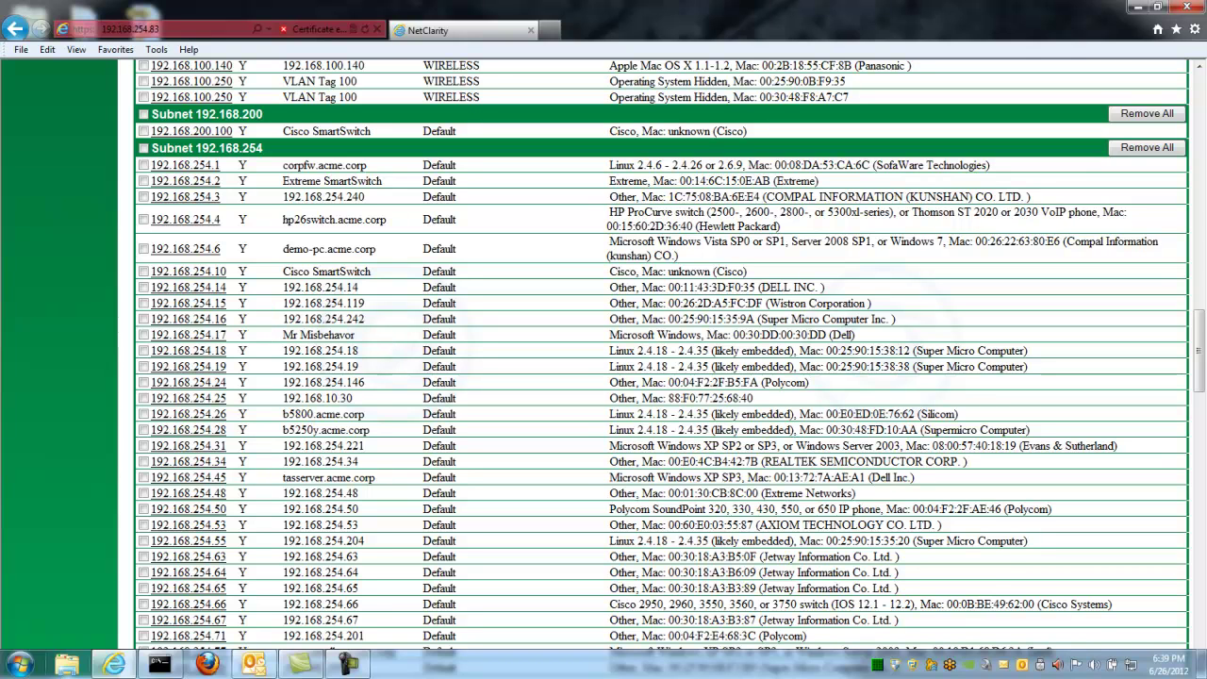
click(159, 664)
text(pi)
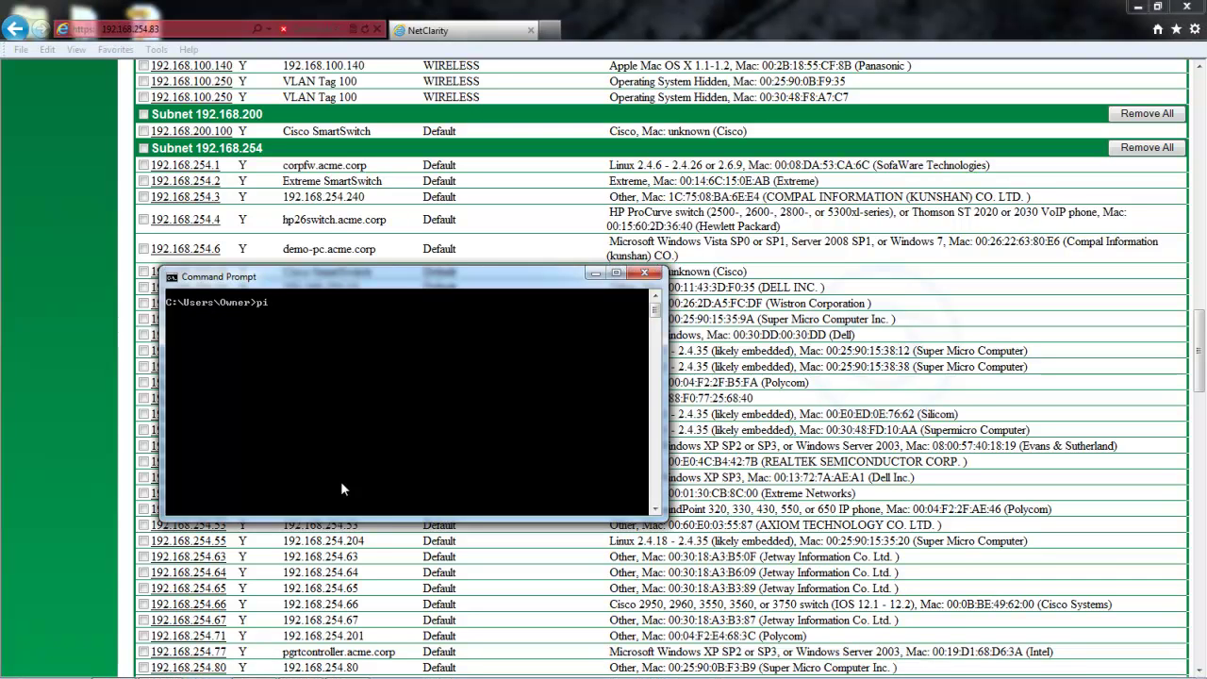
text(ng -t 192.168.254.17)
key(Return)
drag(420, 277, 458, 360)
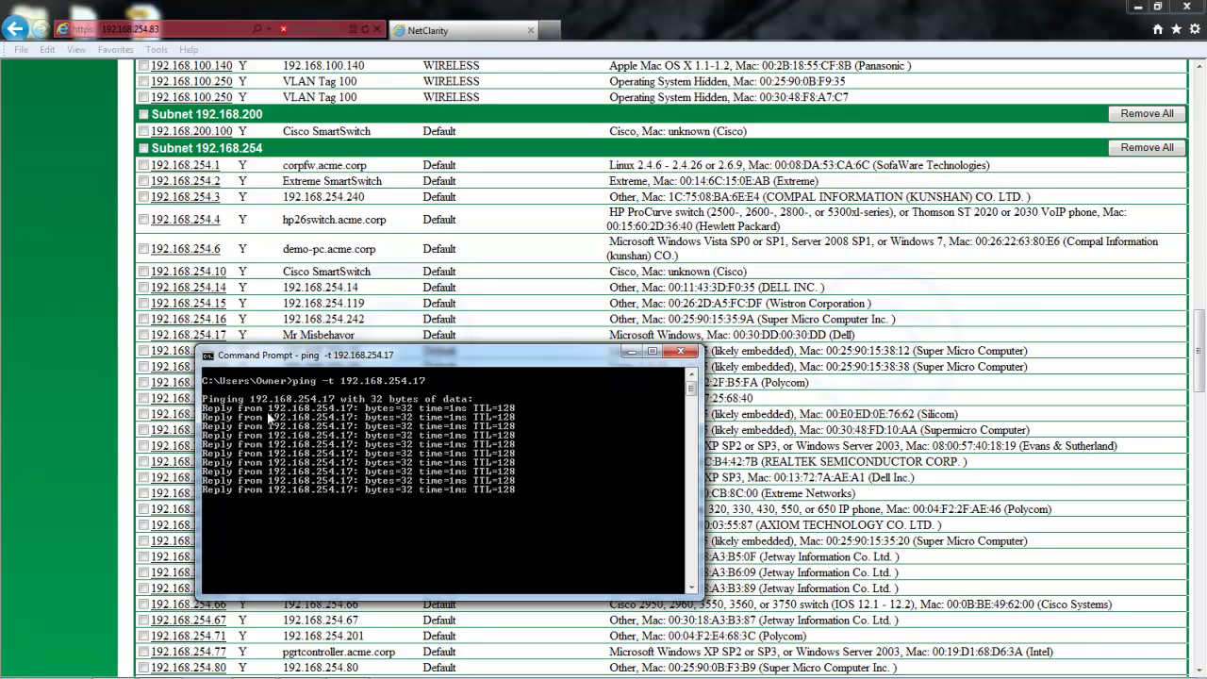
click(144, 335)
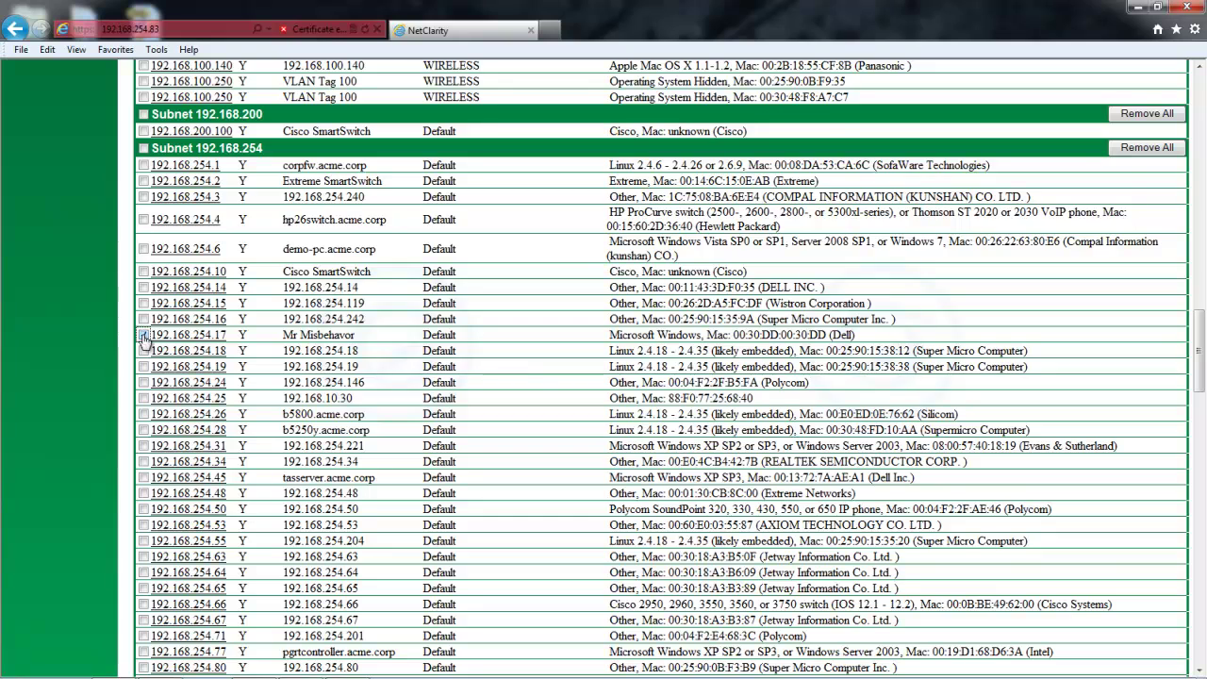
- Remove the asset at 192.168.254.17 from the Trusted Assets List and refresh to confirm it's untrusted
scroll(472, 377, up, 15)
click(757, 232)
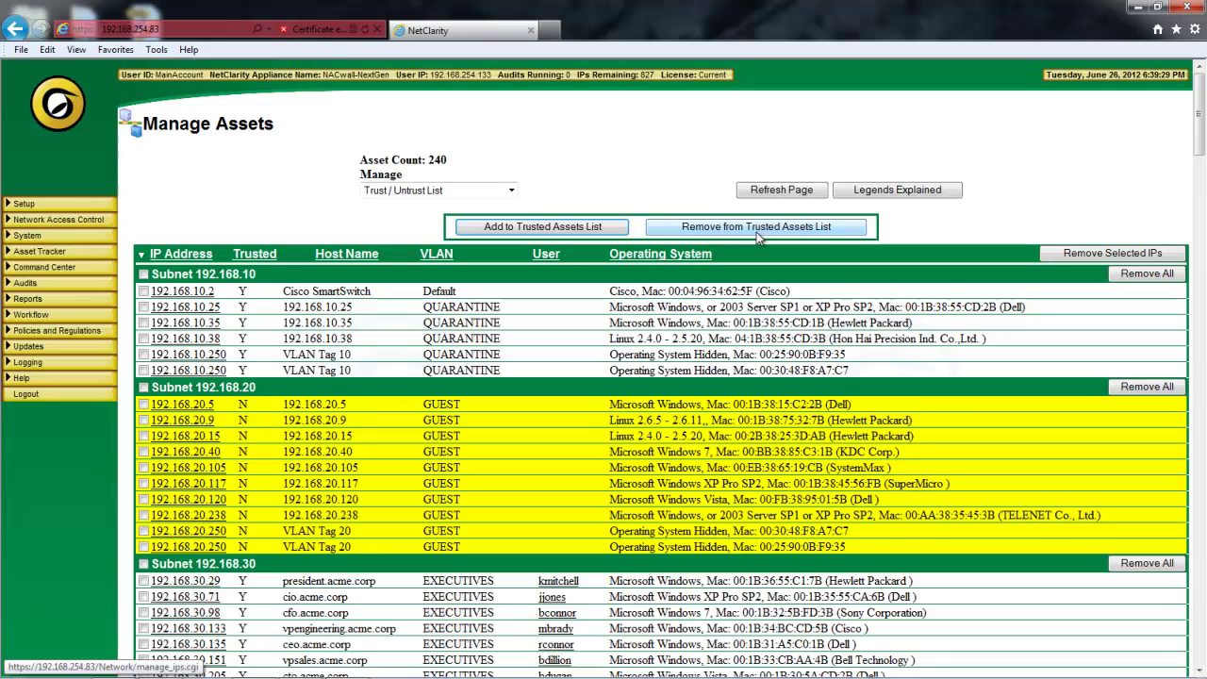
scroll(473, 474, down, 20)
scroll(474, 475, down, 5)
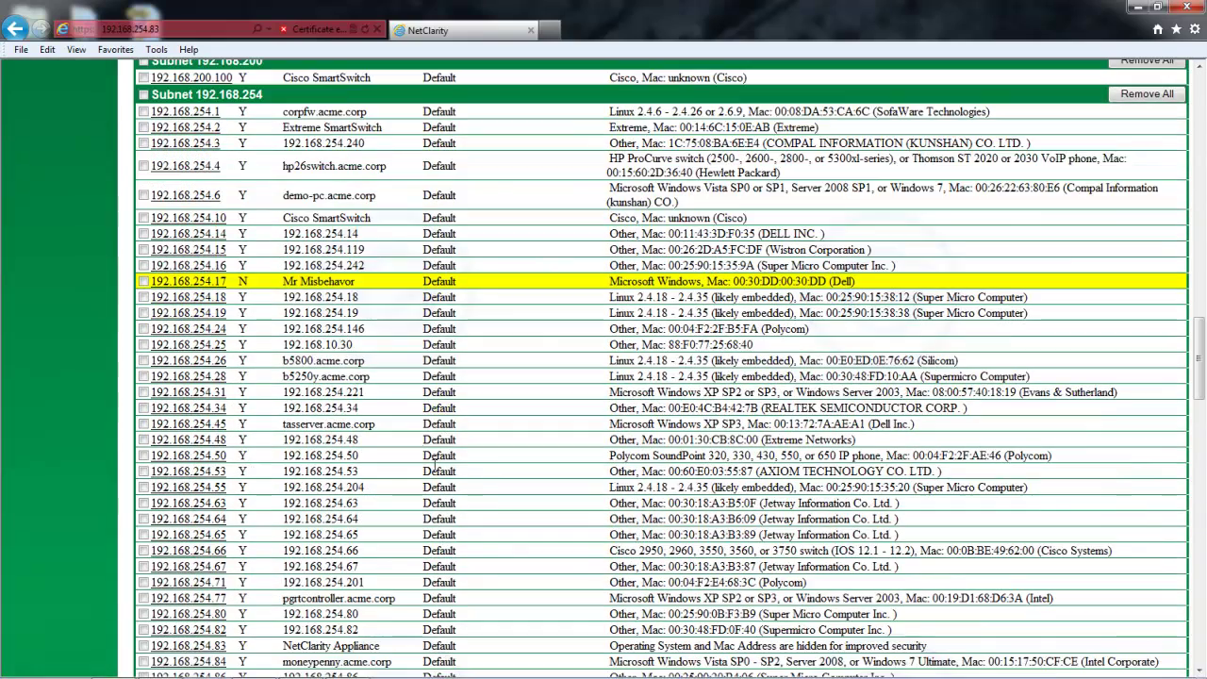
scroll(774, 316, up, 20)
scroll(774, 316, up, 5)
click(797, 198)
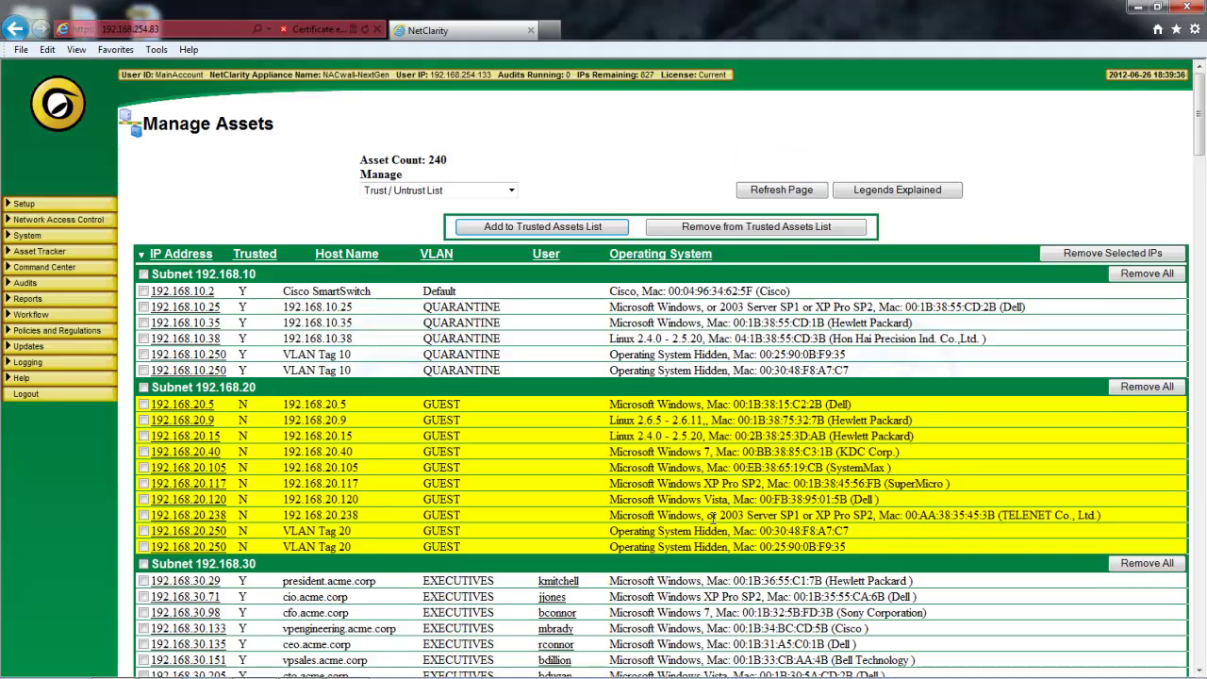
scroll(698, 519, down, 20)
scroll(645, 497, down, 6)
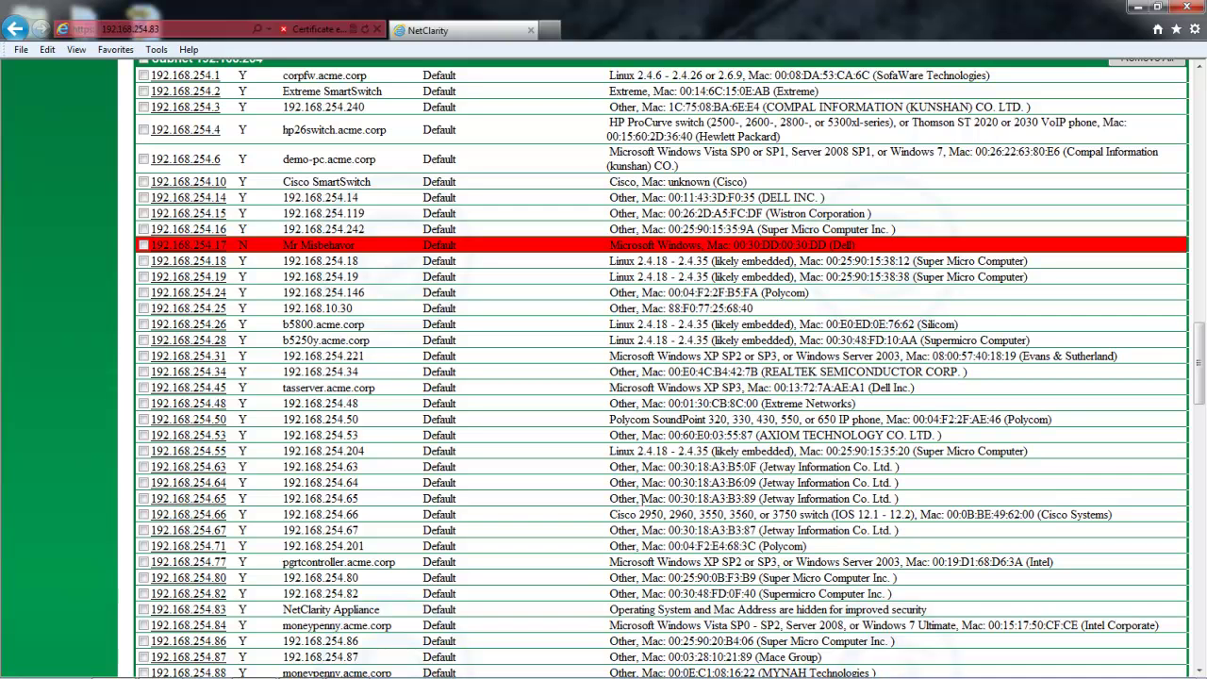
- Watch the pings to 192.168.254.17 time out, then open that asset's details in the browser
key(alt+Tab)
drag(430, 362, 462, 276)
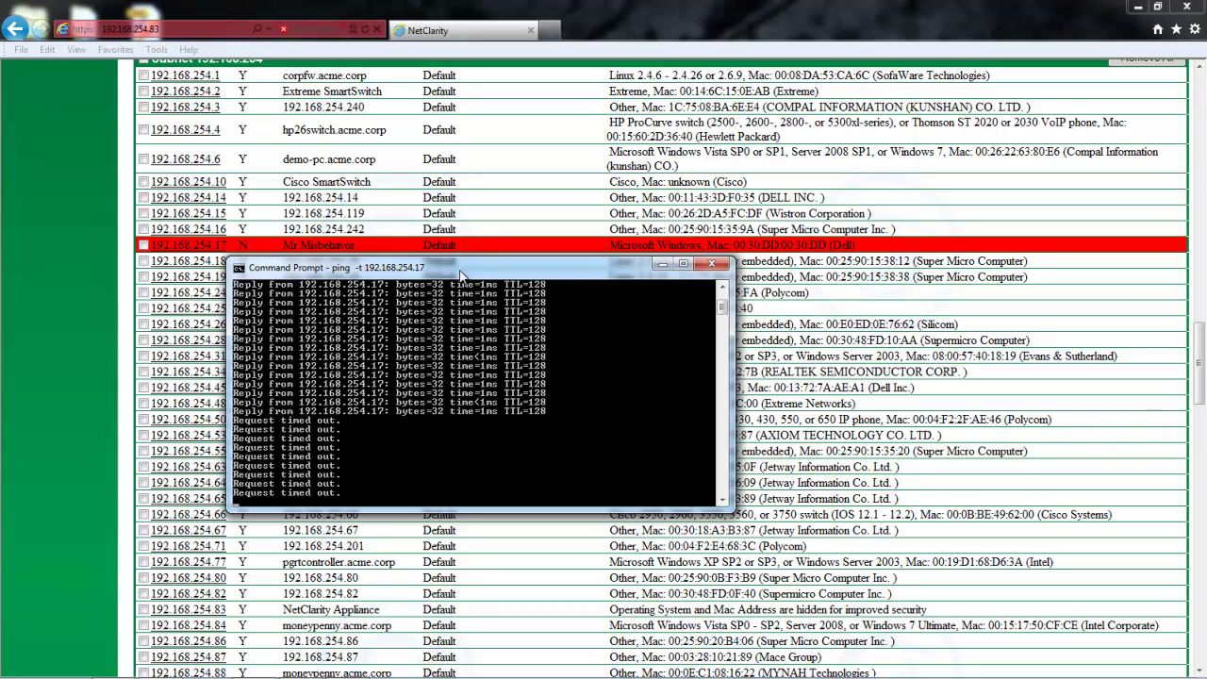
click(206, 248)
click(206, 248)
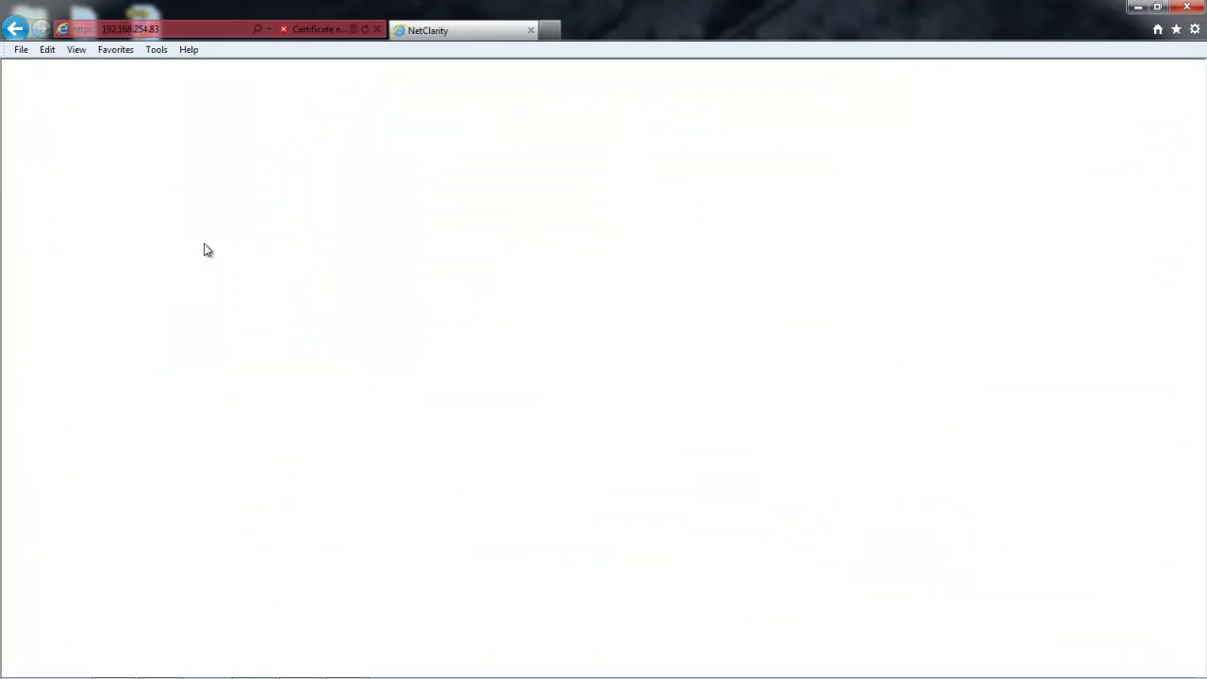
- Edit the asset: add WIRELESS to the target VLANs, remove default, and choose the Trust list
click(620, 506)
scroll(623, 514, down, 3)
click(467, 576)
click(673, 492)
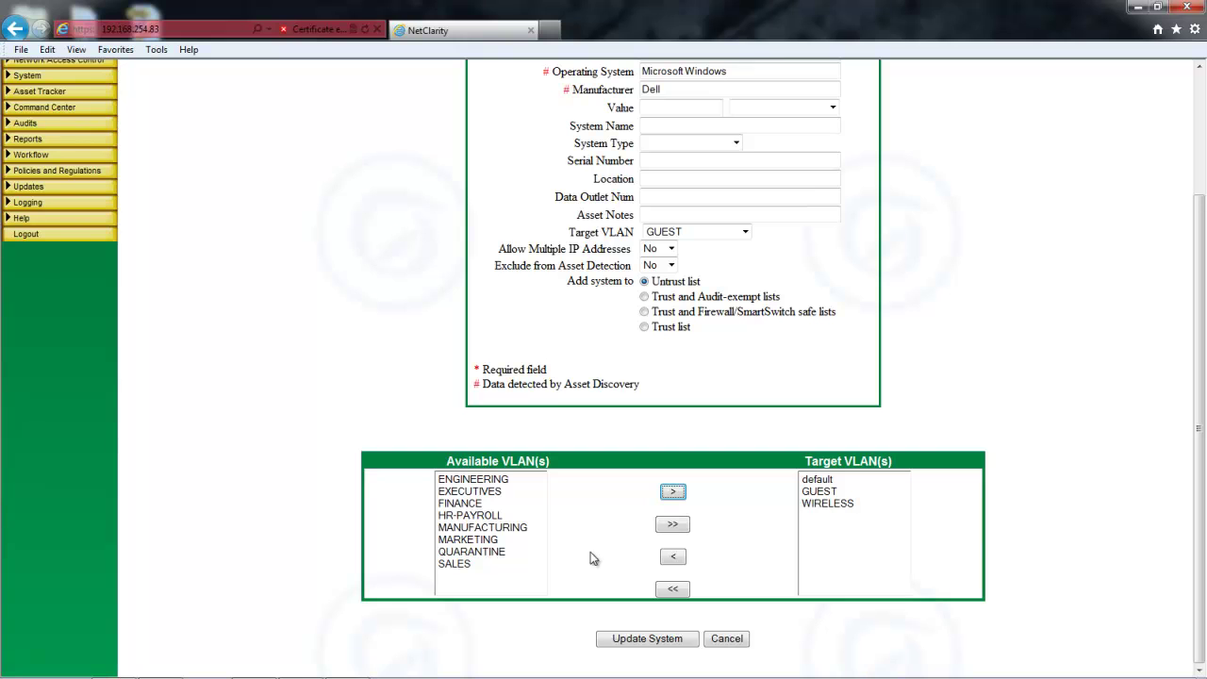
click(816, 480)
click(675, 557)
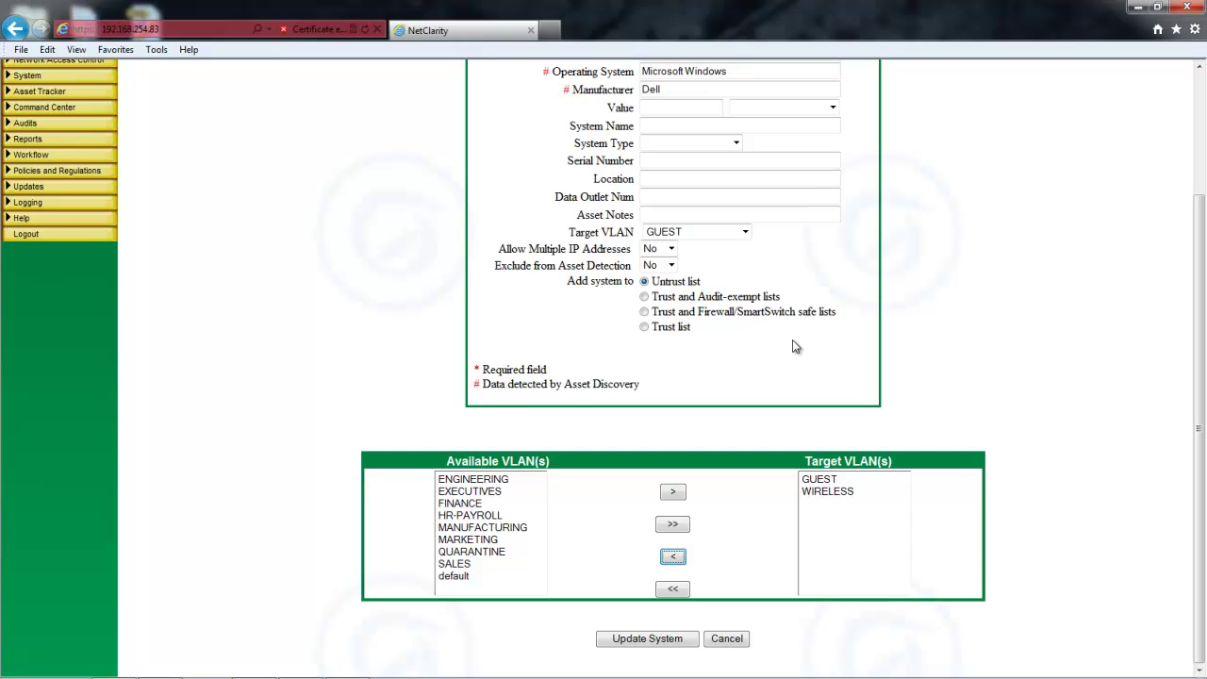
click(644, 326)
- Go to Command Center > Managed Appliances > Remote Operations
scroll(272, 399, up, 2)
mouse_move(144, 273)
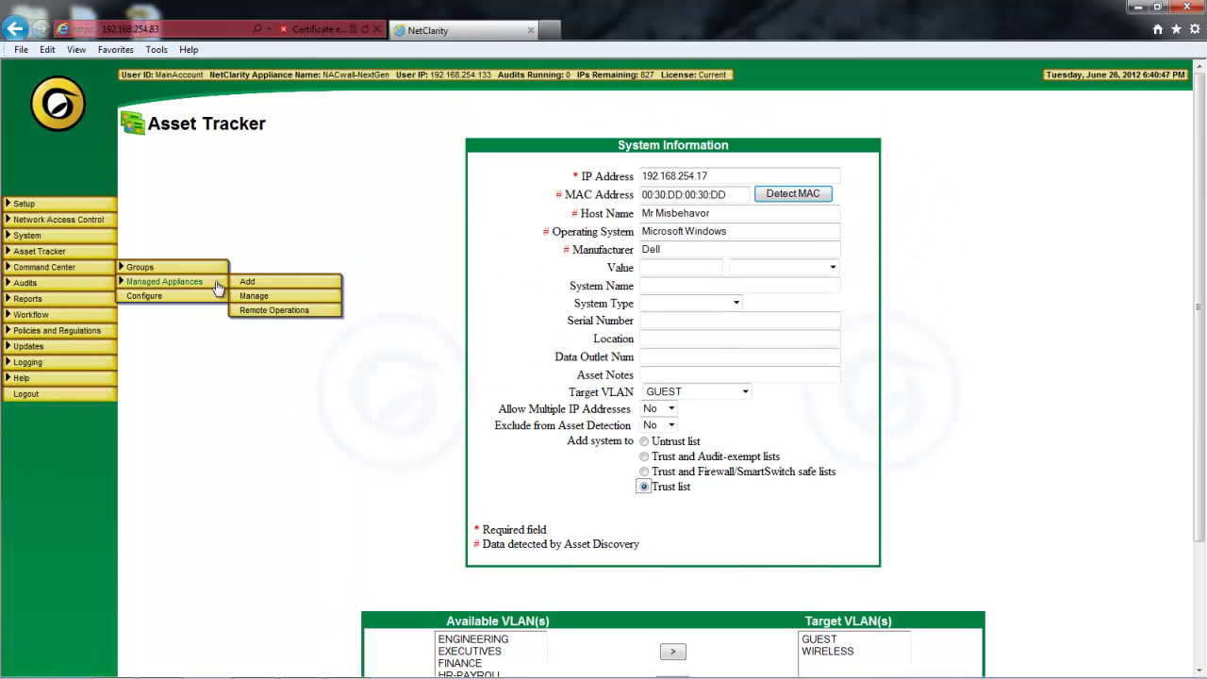
click(255, 311)
- Leave without saving, expand the appliance groups and manage Florida Branch (192.168.254.83) assets remotely
click(569, 347)
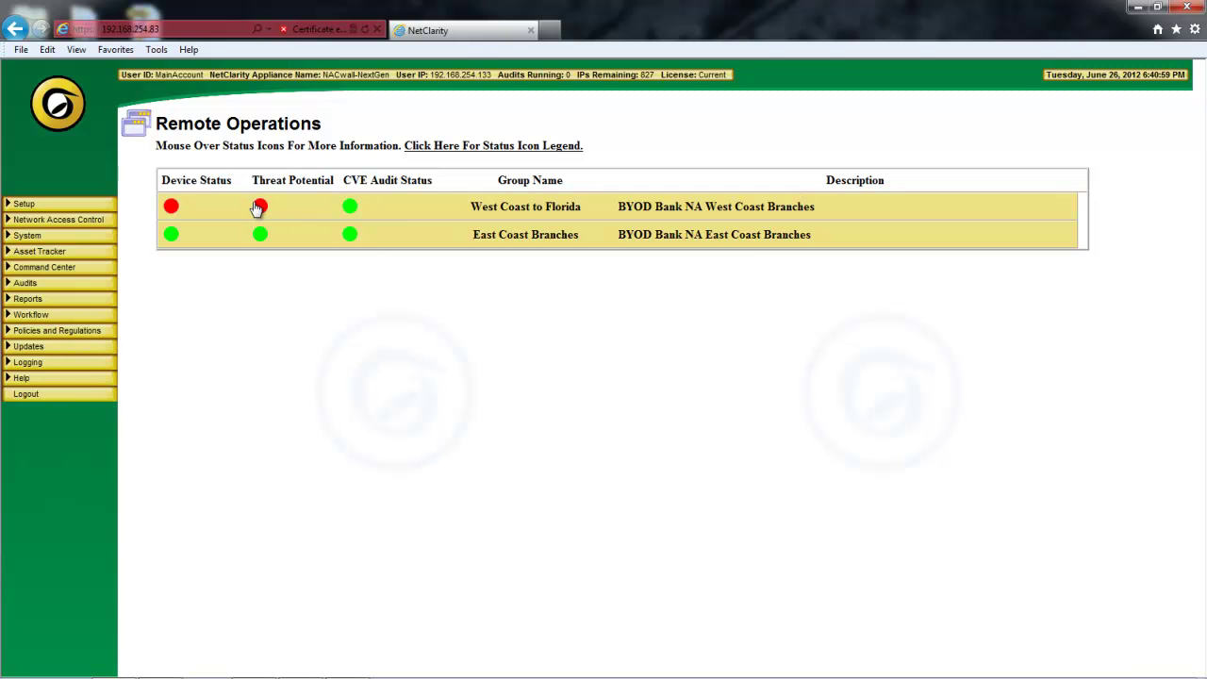
mouse_move(256, 208)
click(440, 209)
click(425, 285)
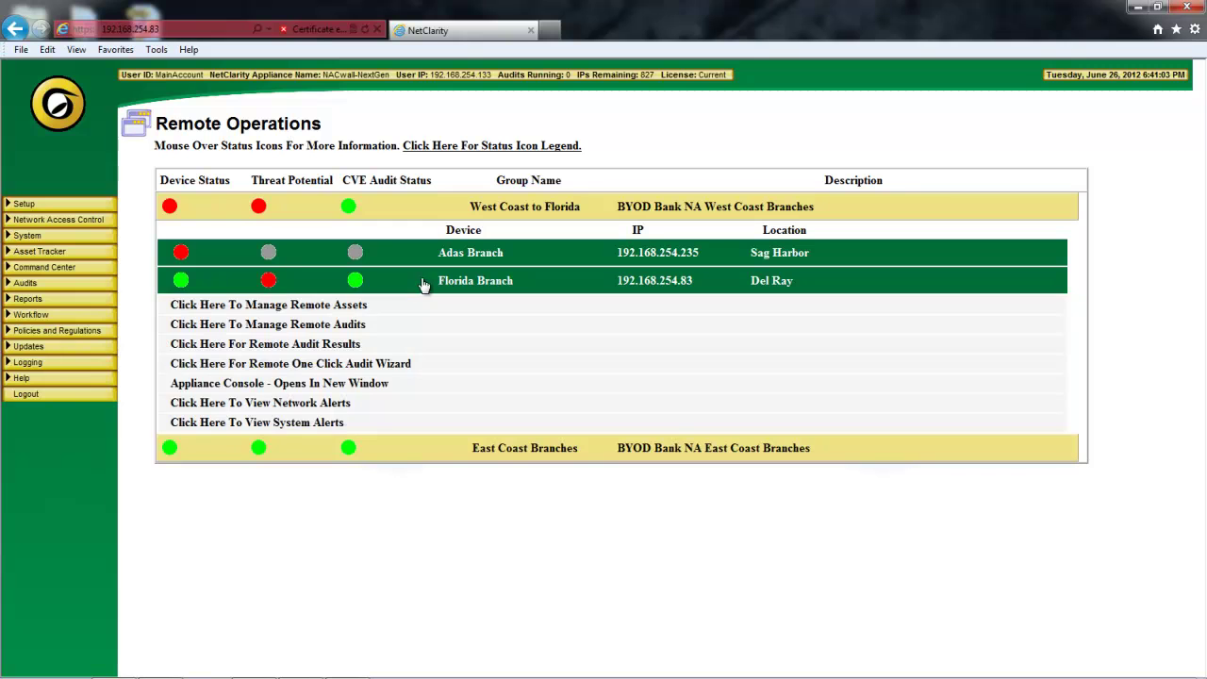
click(442, 457)
click(332, 286)
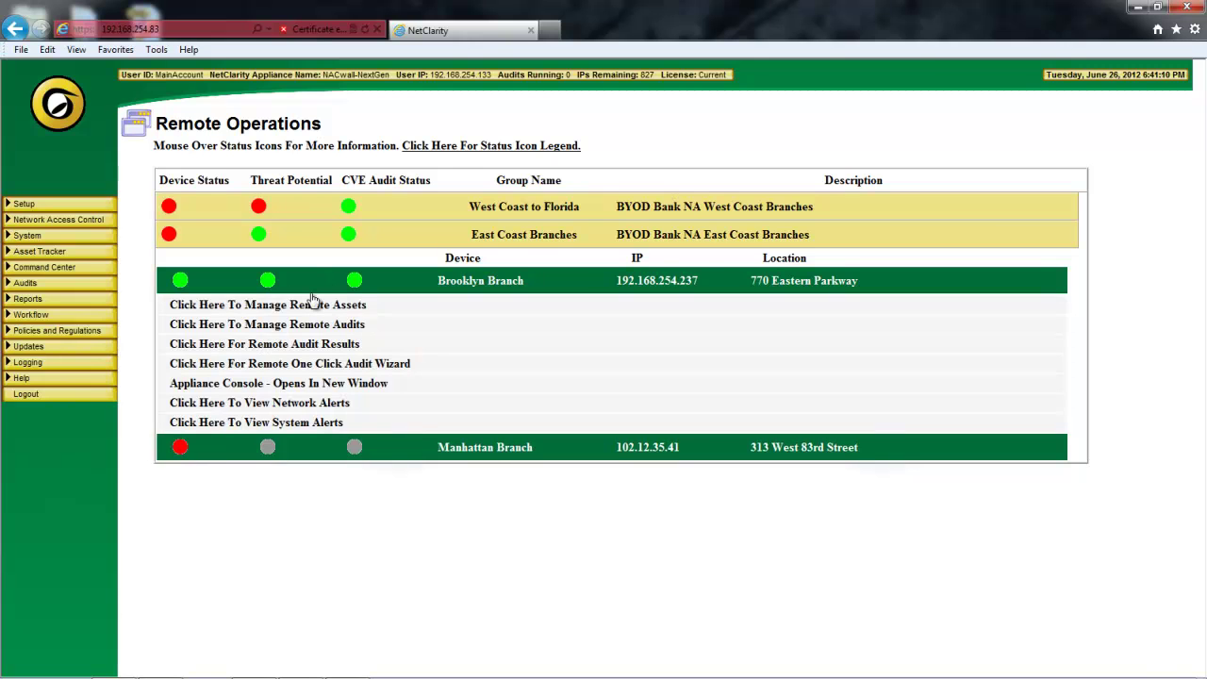
click(305, 214)
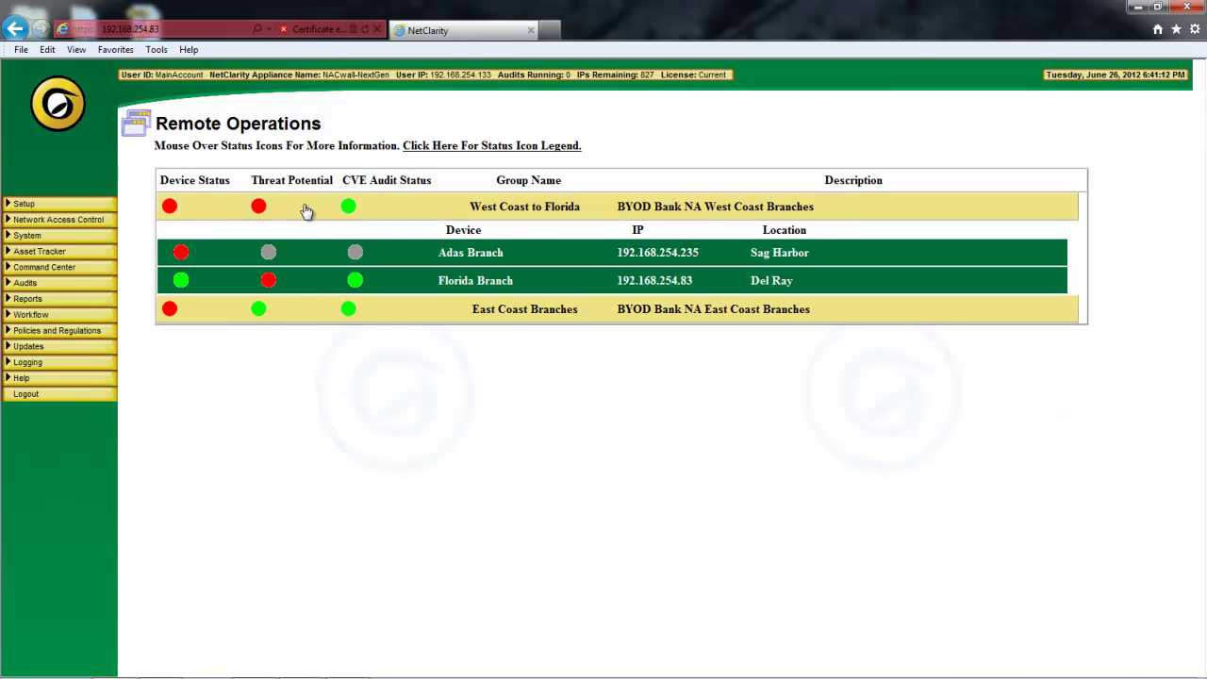
click(303, 285)
click(305, 307)
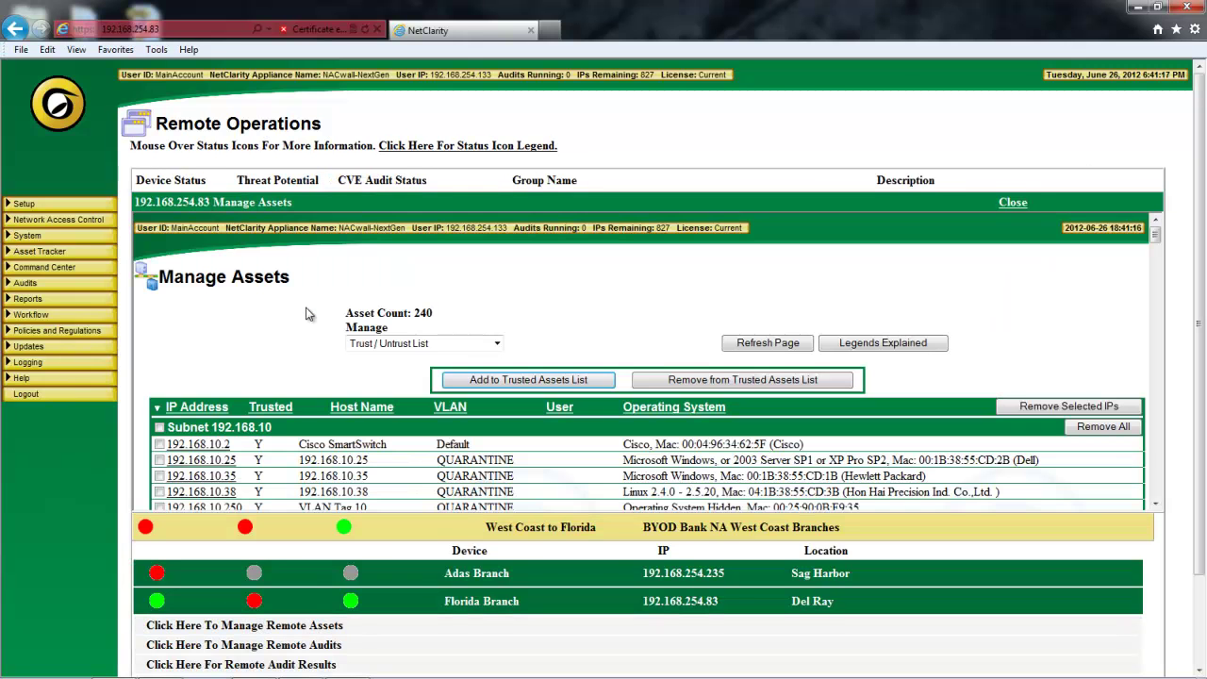
- Find 192.168.254.17 in the remote asset table, close the panel, and open the Status Icons Legend
scroll(624, 391, down, 5)
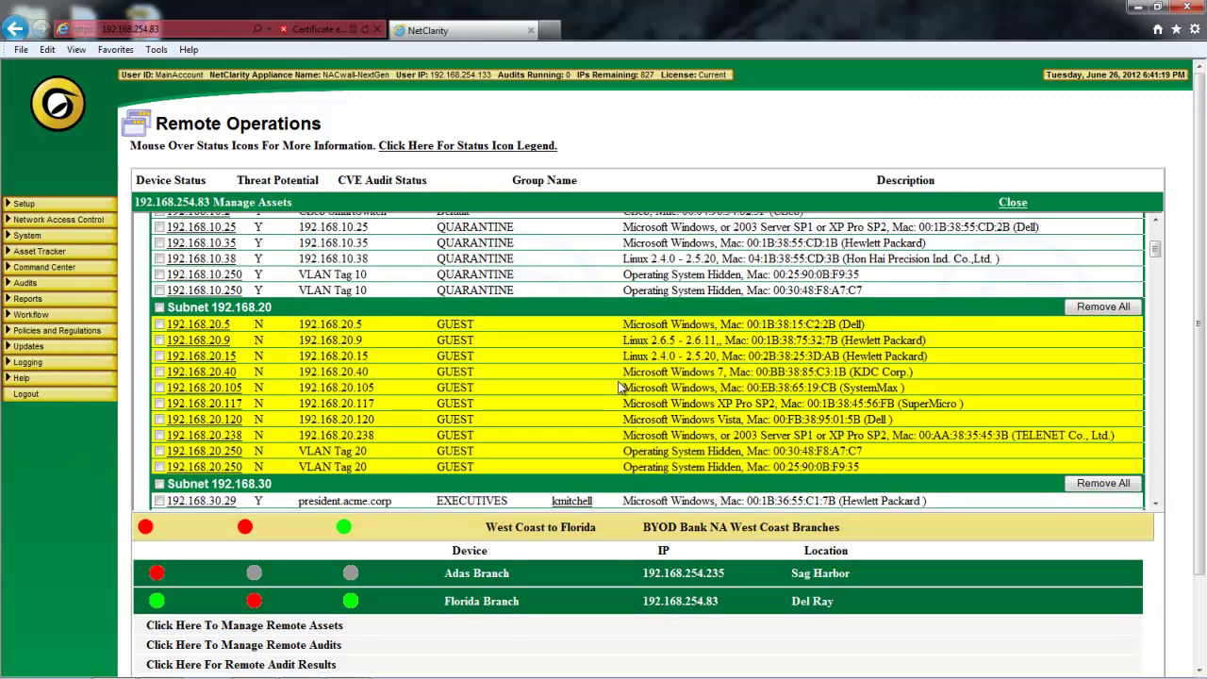
scroll(625, 391, down, 15)
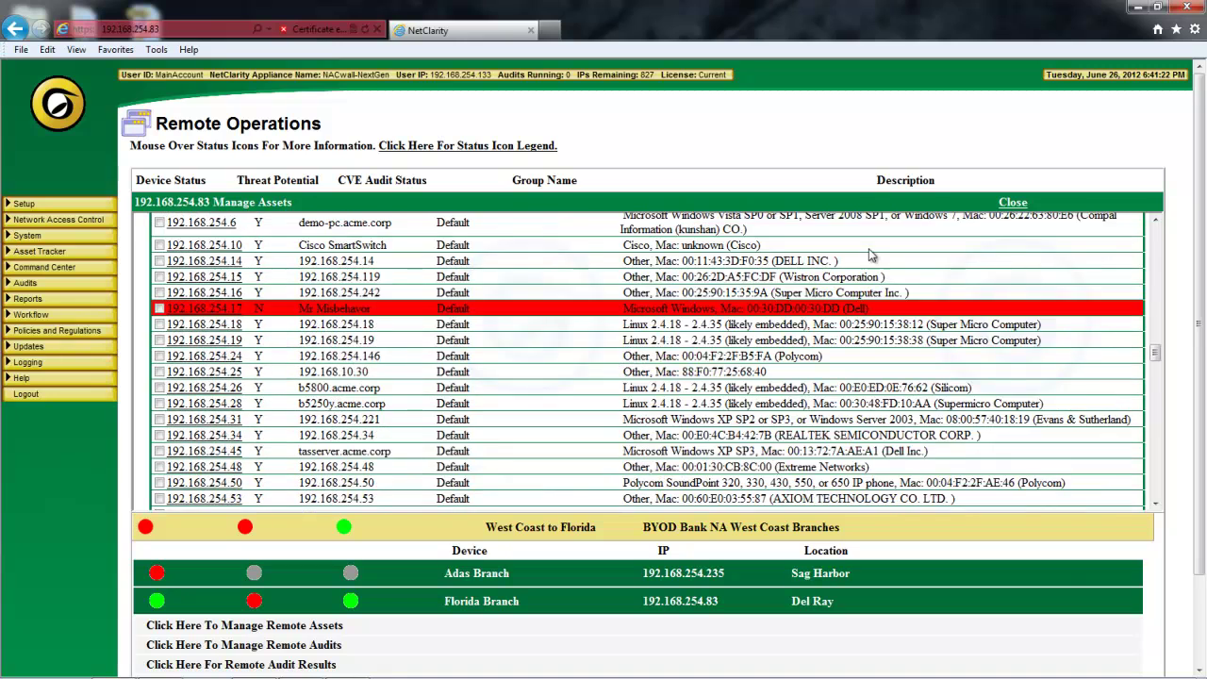
click(1011, 202)
click(410, 110)
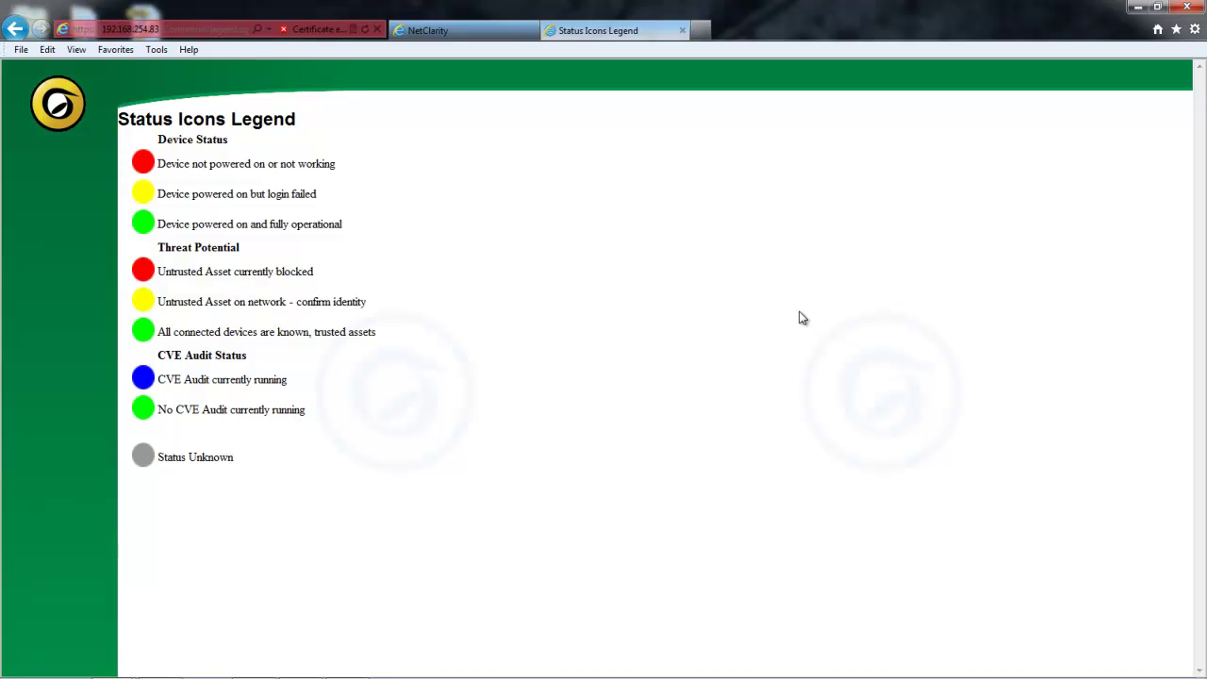
- Return to the NetClarity tab and show the Asset Tracker, Reports, Updates and Logging submenus
click(430, 33)
mouse_move(97, 257)
mouse_move(73, 300)
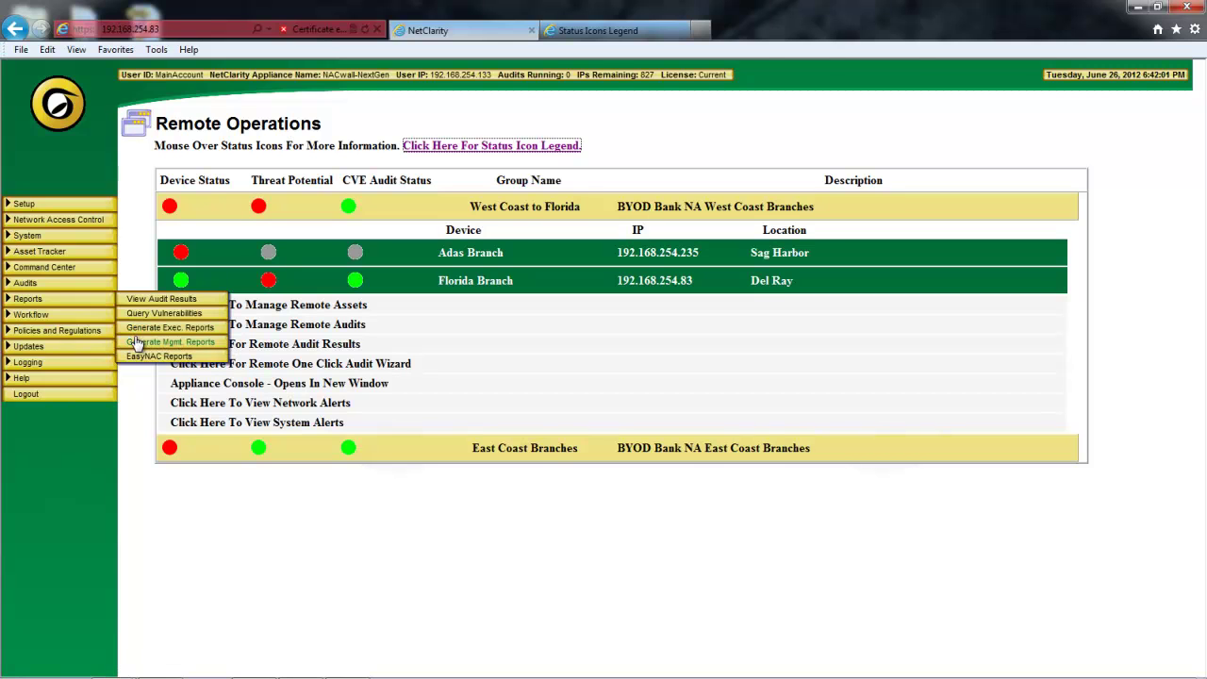
mouse_move(99, 349)
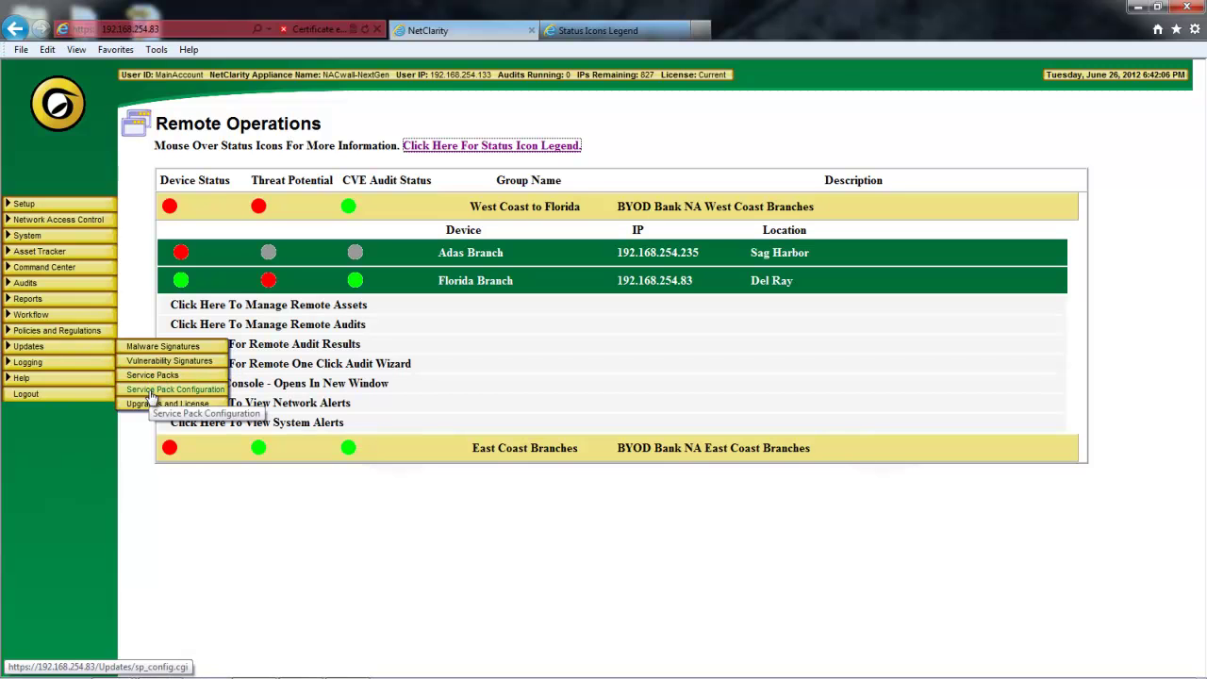
mouse_move(115, 366)
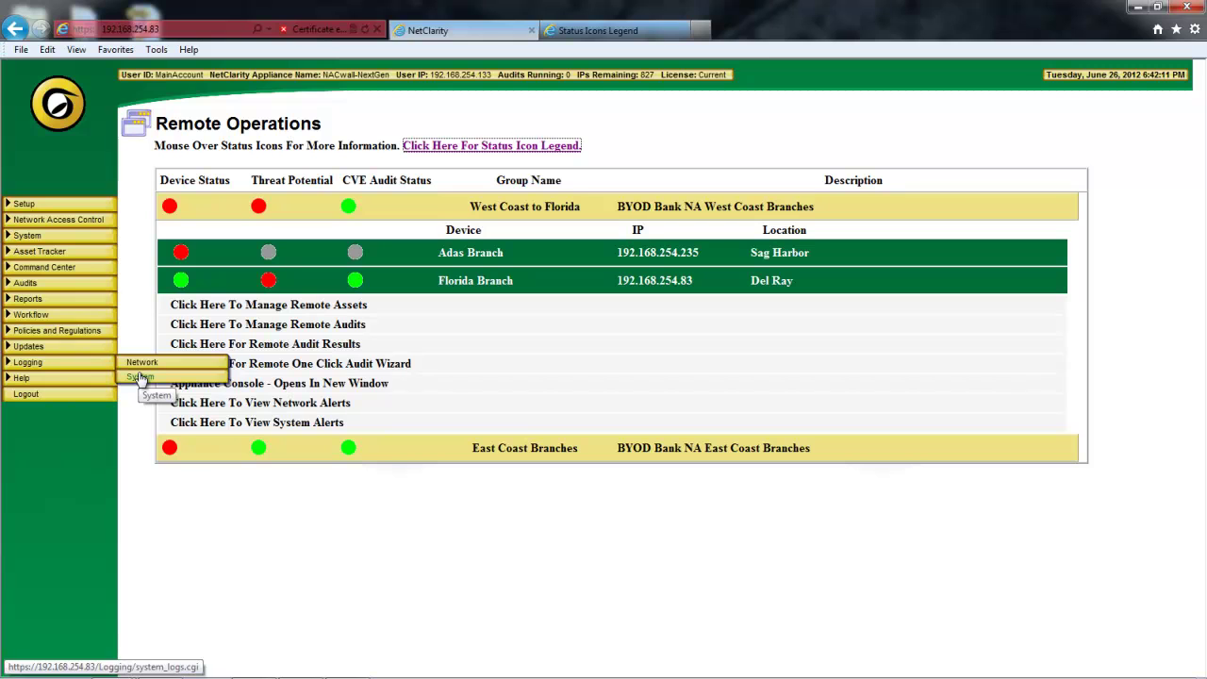
mouse_move(78, 305)
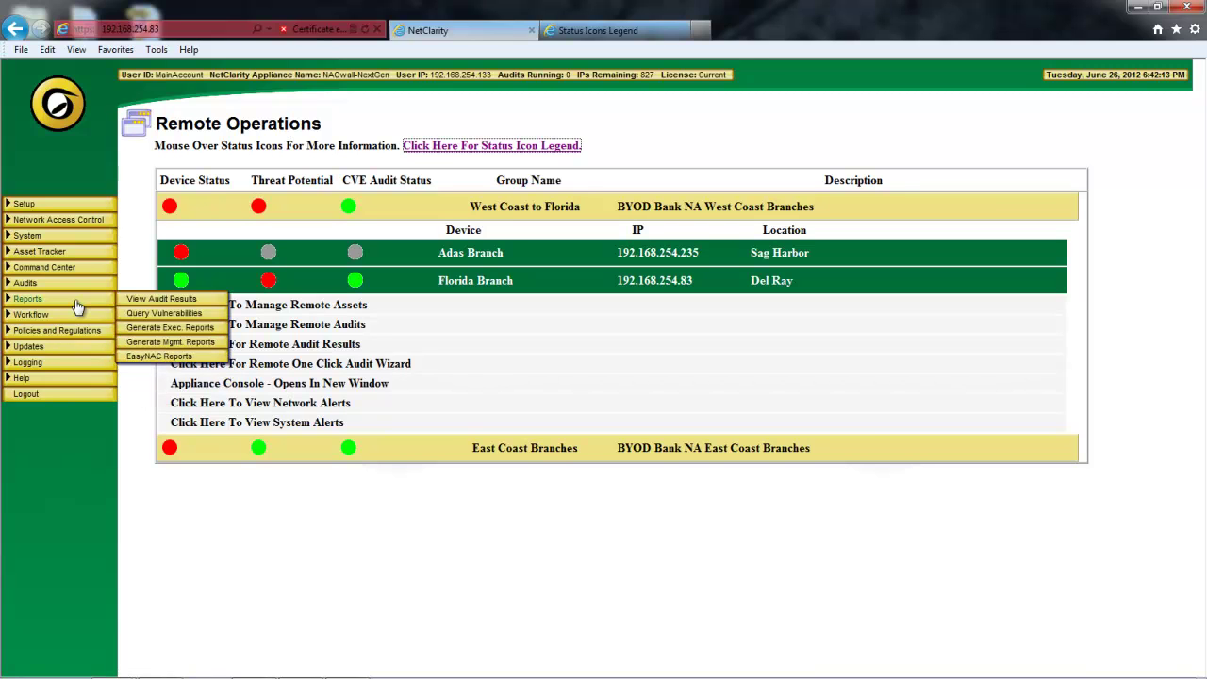